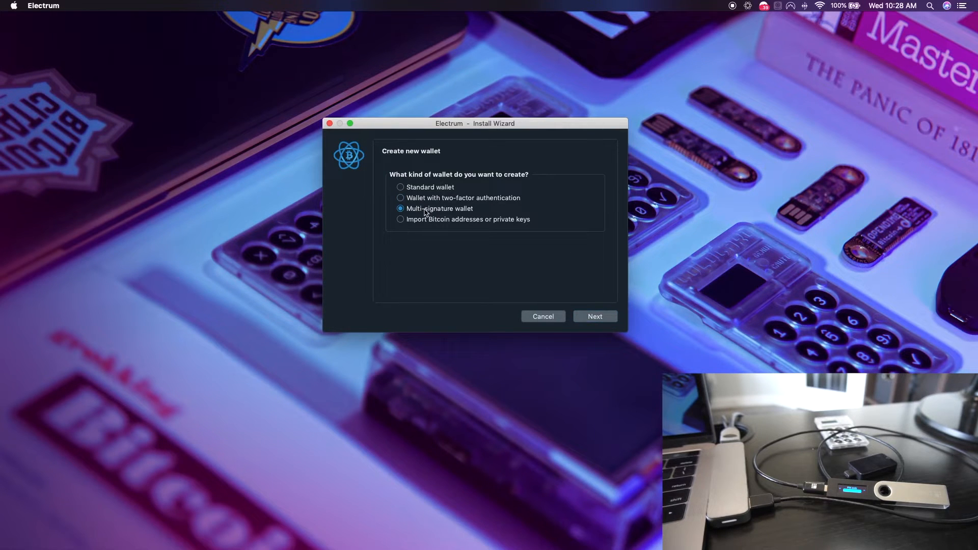
# - Choose a multi-signature wallet and configure it for 3 cosigners with 2 required signatures
pyautogui.click(593, 322)
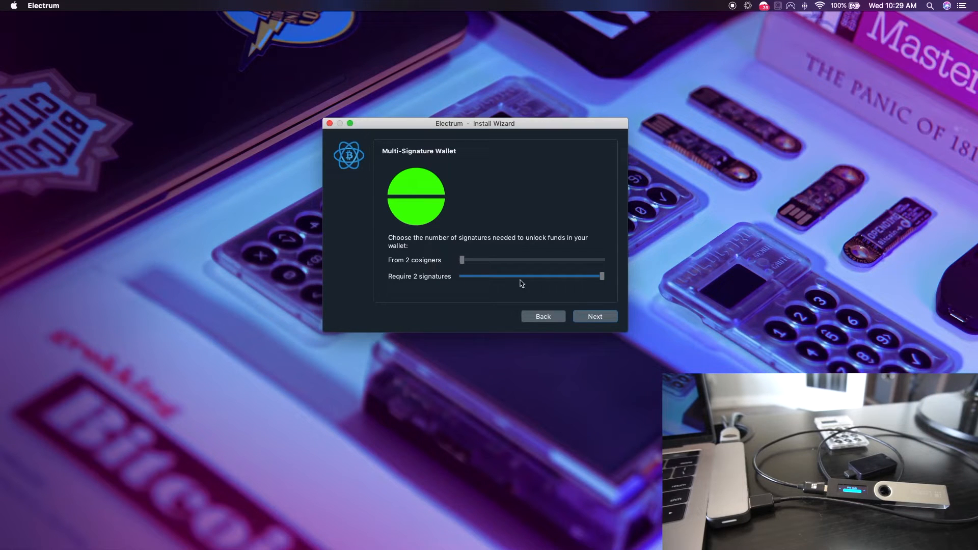
pyautogui.moveTo(462, 260); pyautogui.dragTo(479, 260)
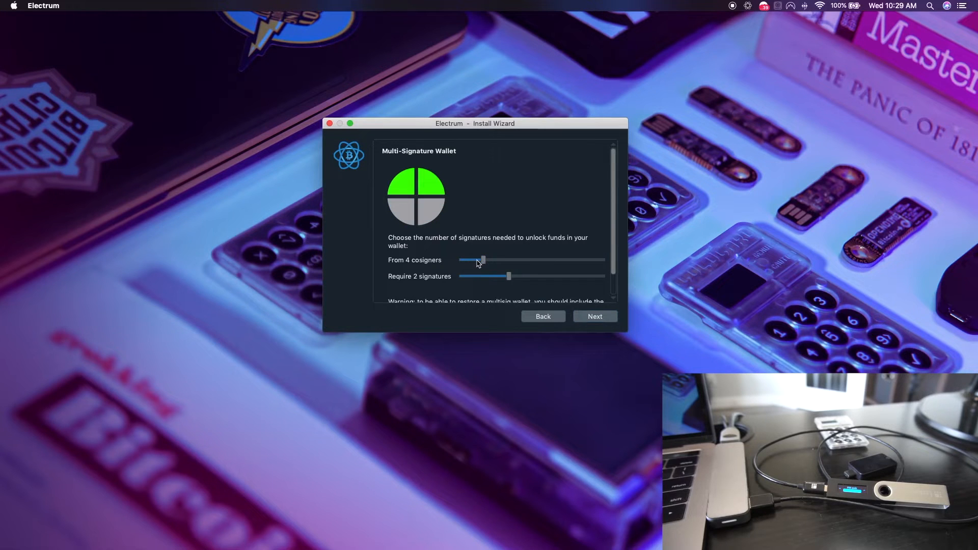
pyautogui.click(468, 260)
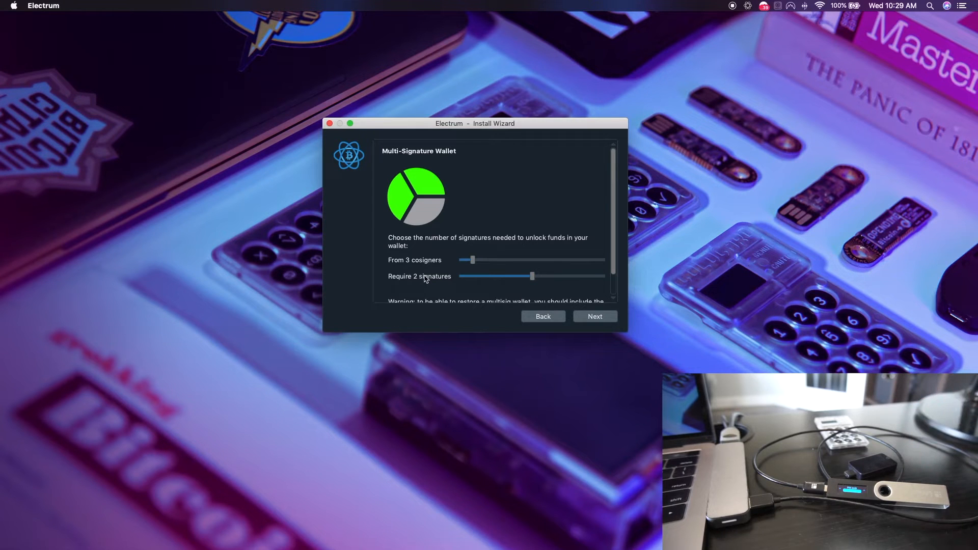
pyautogui.scroll(-2, 425, 278)
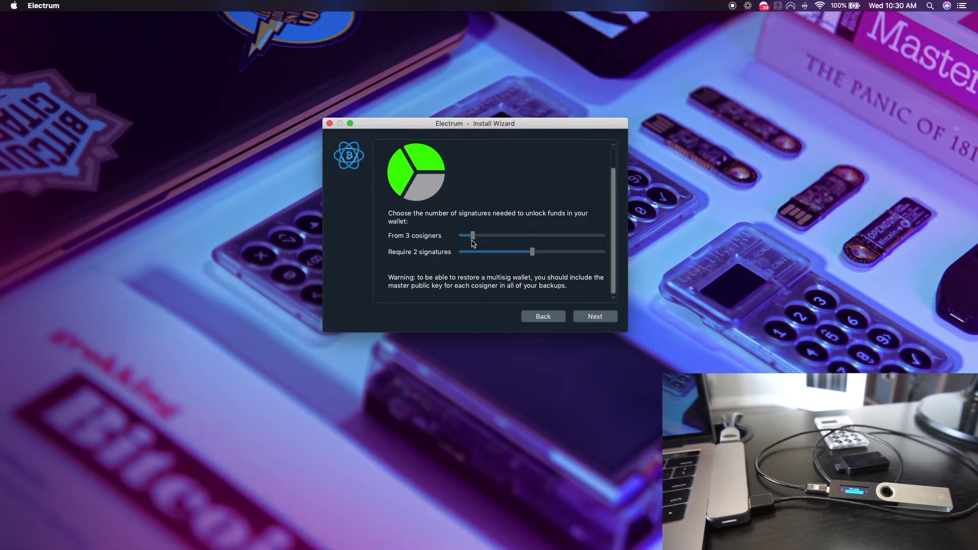
pyautogui.click(594, 318)
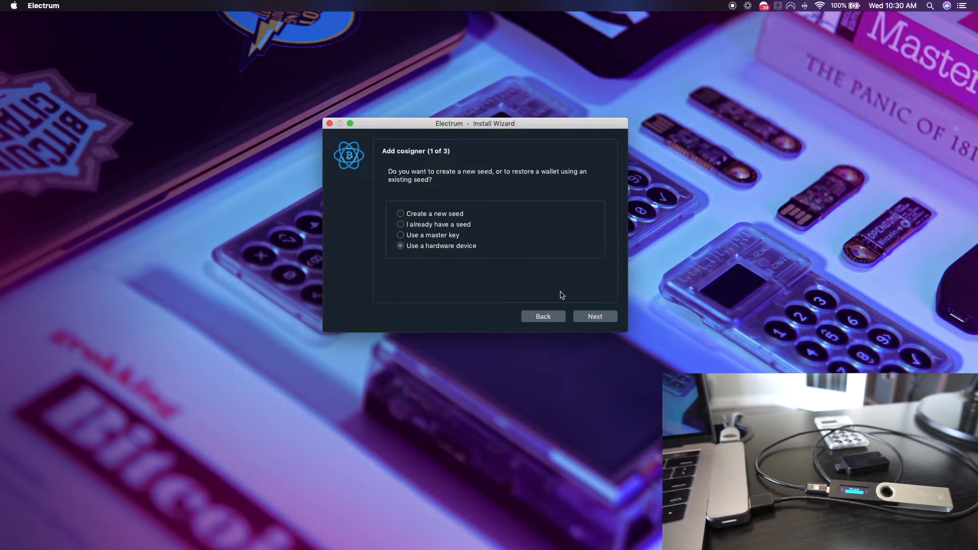
# - Add the Ledger Nano S hardware device as the first cosigner, using native segwit multisig (p2wsh) and the suggested derivation path
pyautogui.click(589, 318)
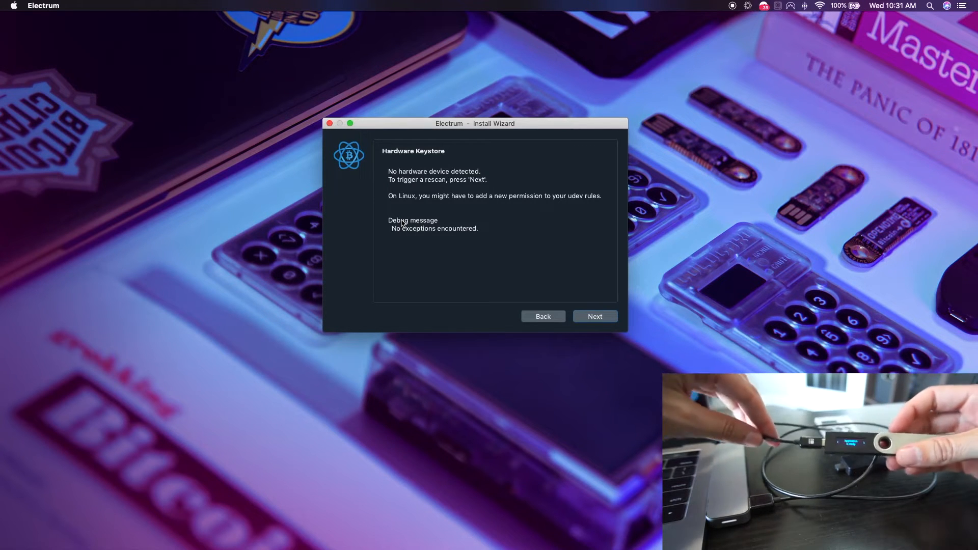
pyautogui.click(592, 319)
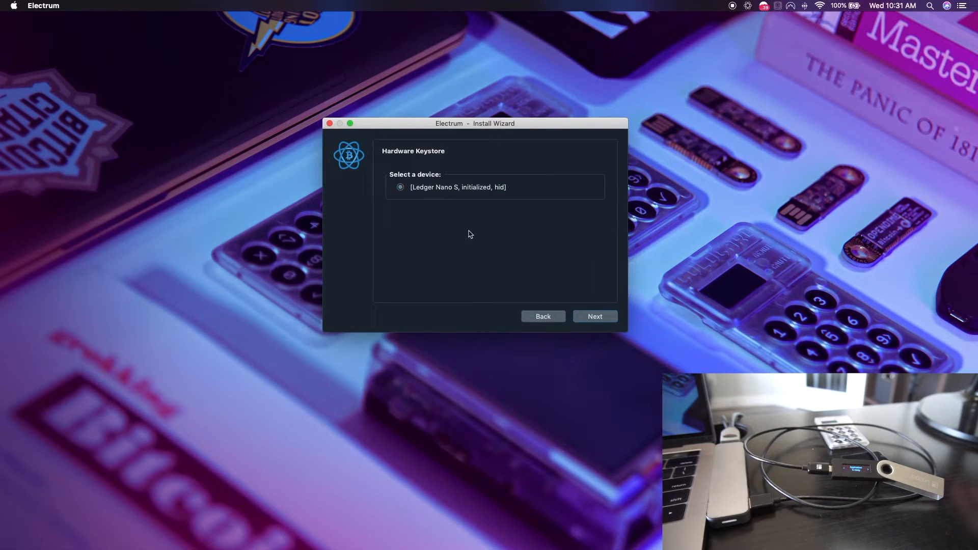
pyautogui.click(597, 323)
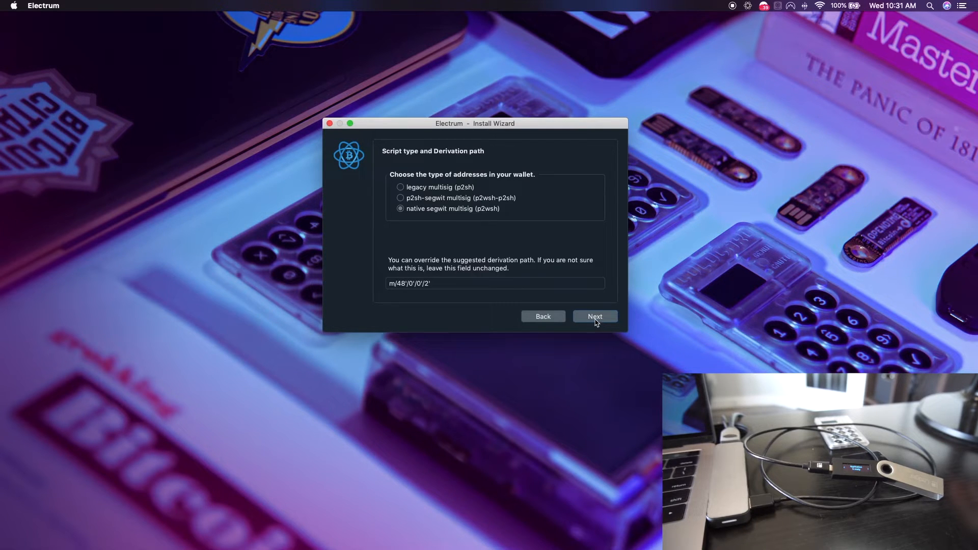
pyautogui.click(405, 209)
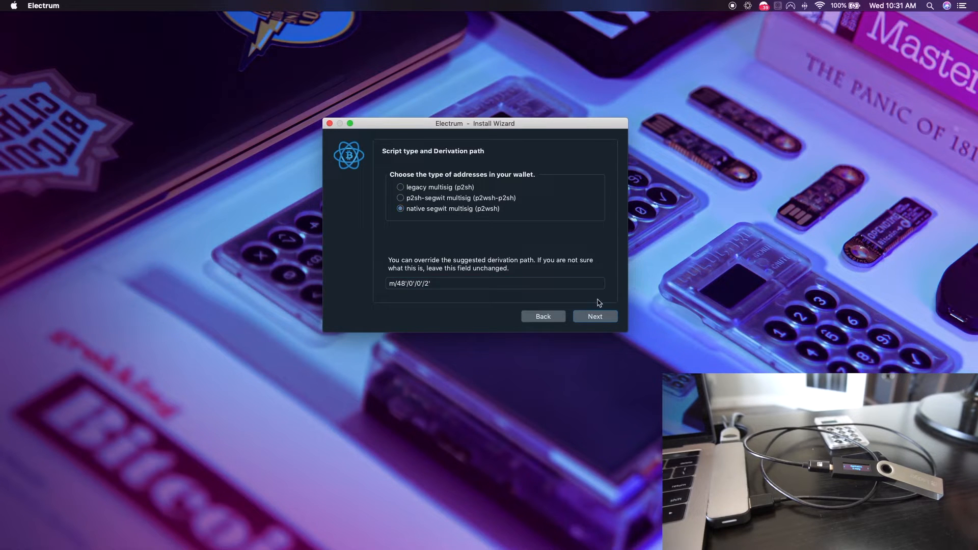
pyautogui.click(603, 316)
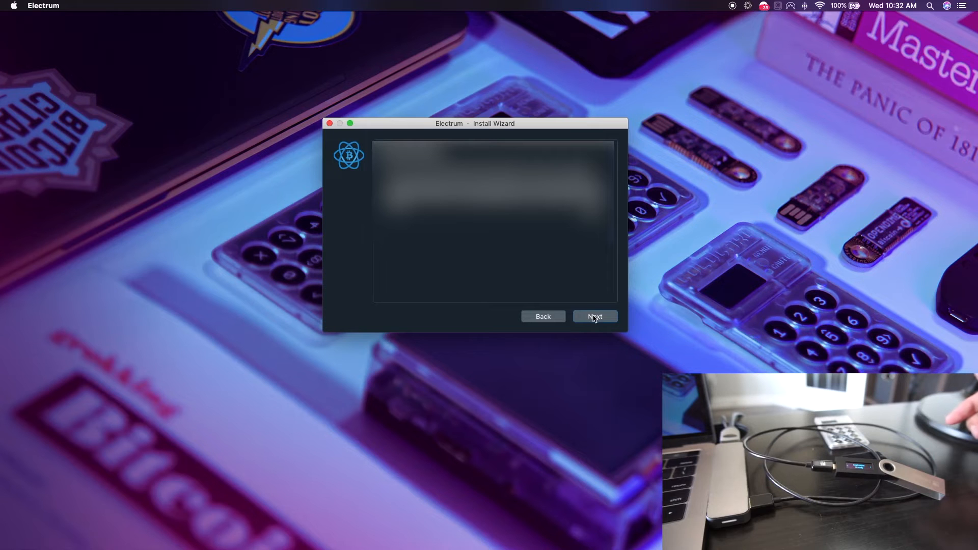
pyautogui.click(594, 317)
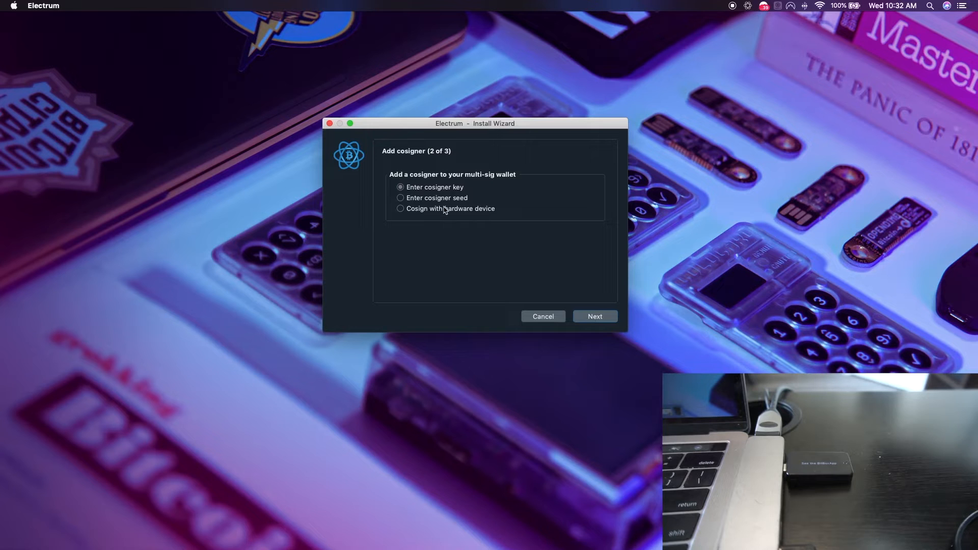
# - Add the BitBox02 hardware device as the second cosigner, using native segwit multisig (p2wsh) and the suggested derivation path
pyautogui.click(610, 321)
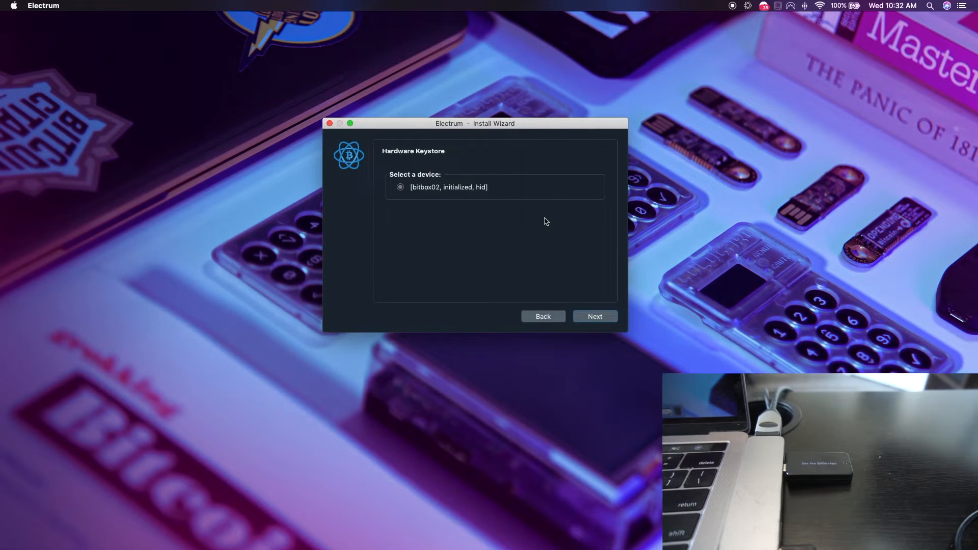
pyautogui.click(592, 316)
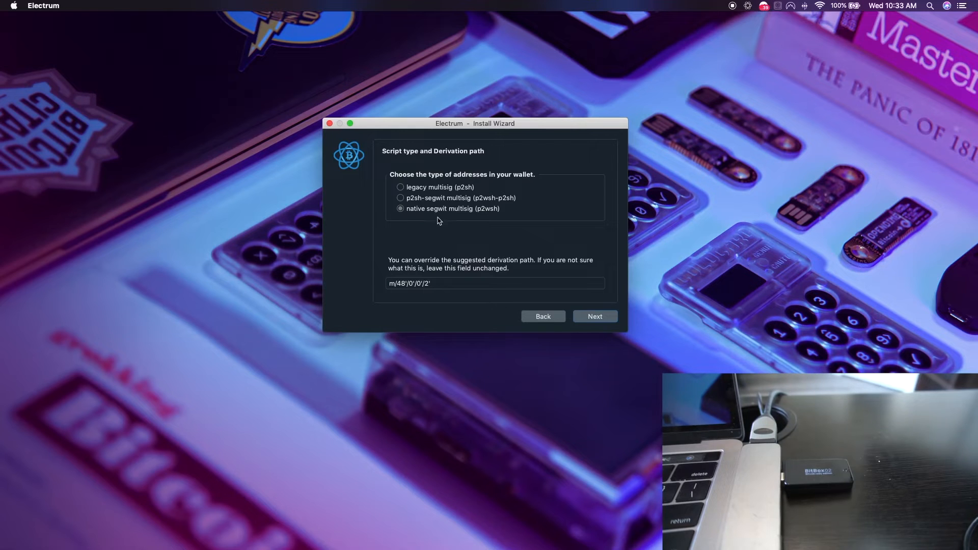
pyautogui.click(596, 317)
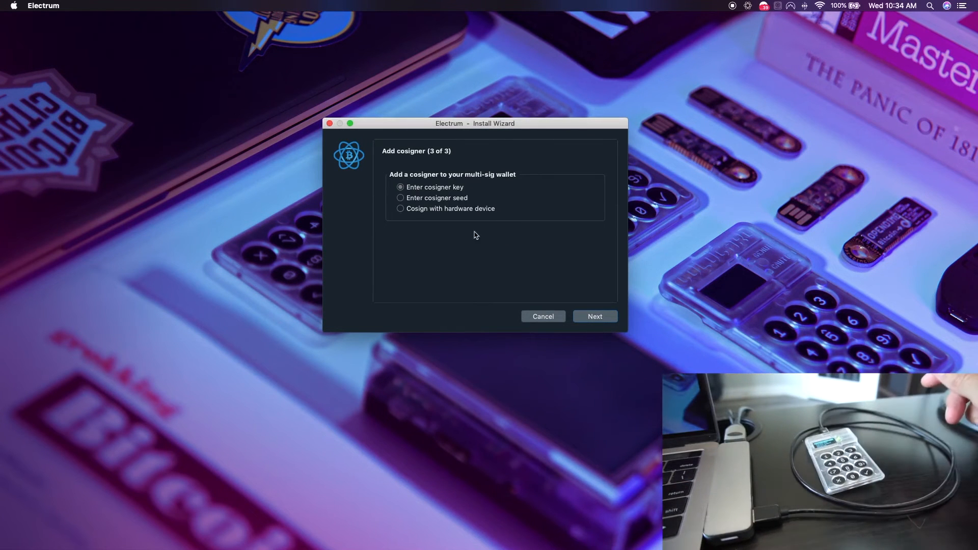
# - Add the Coldcard hardware device as the third cosigner, using native segwit multisig (p2wsh) and the suggested derivation path
pyautogui.click(437, 210)
pyautogui.click(595, 316)
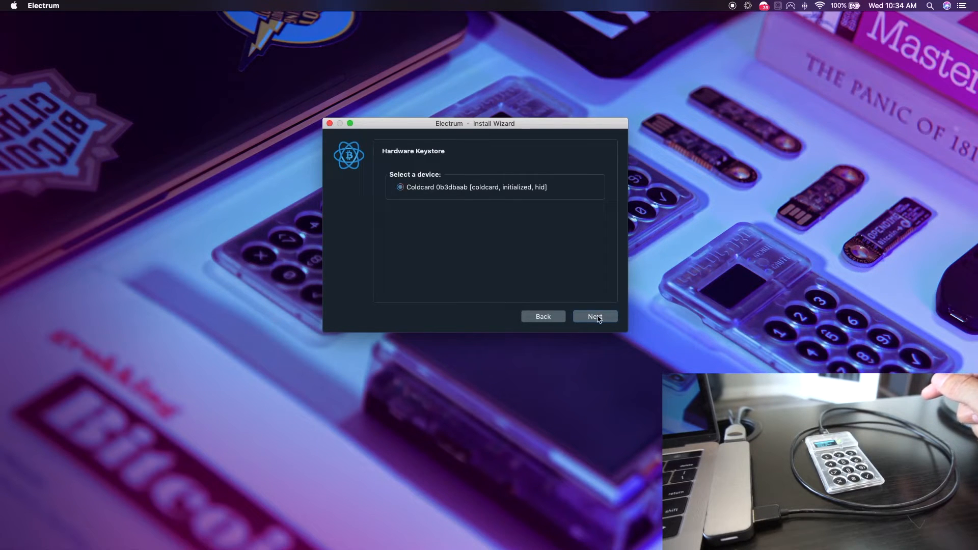
pyautogui.click(598, 319)
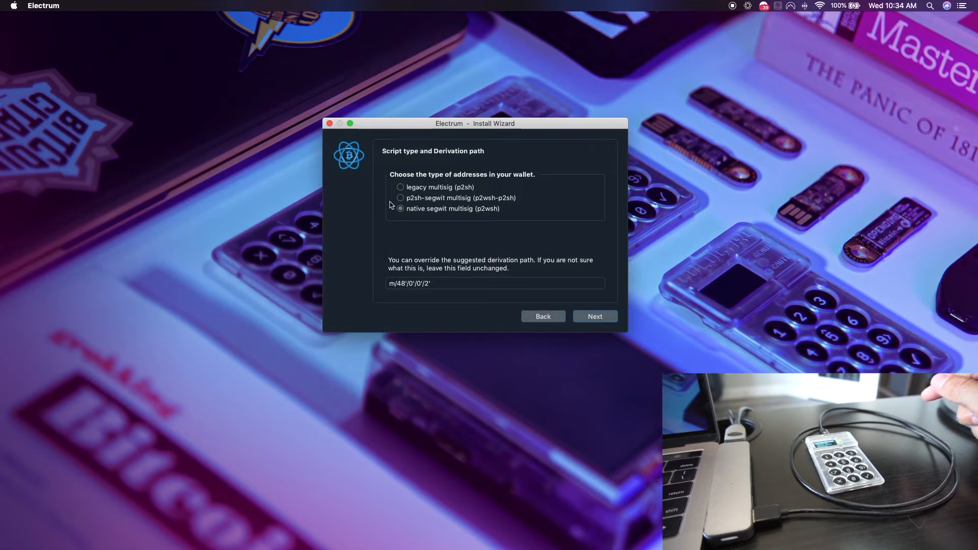
pyautogui.click(589, 321)
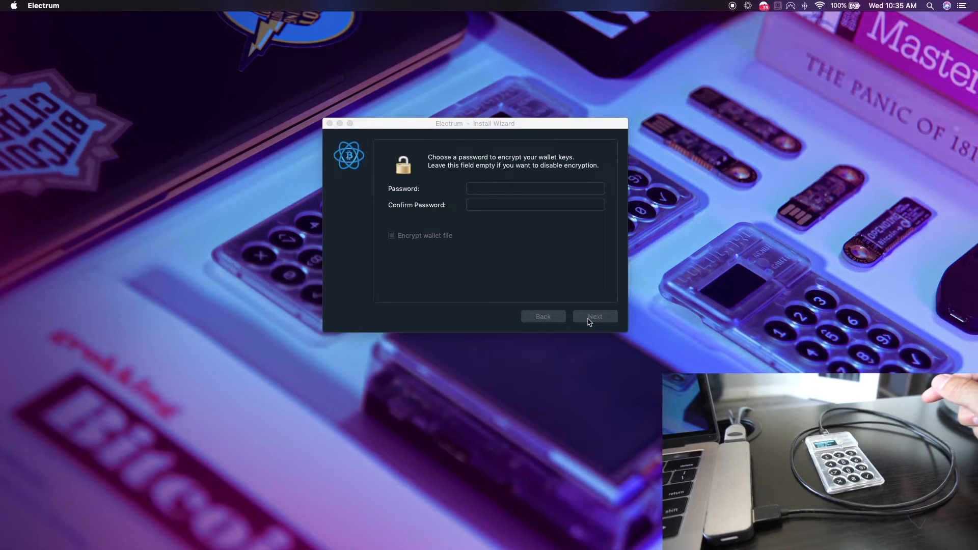
# - Finish creating the wallet with the password fields empty, and decline to reconnect the BitBox02 and the Ledger
pyautogui.click(392, 236)
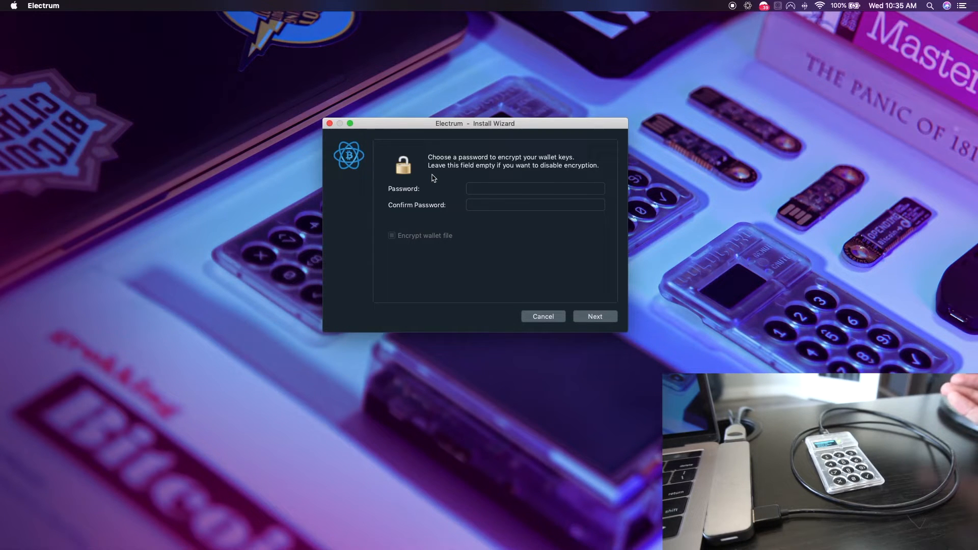
pyautogui.click(473, 187)
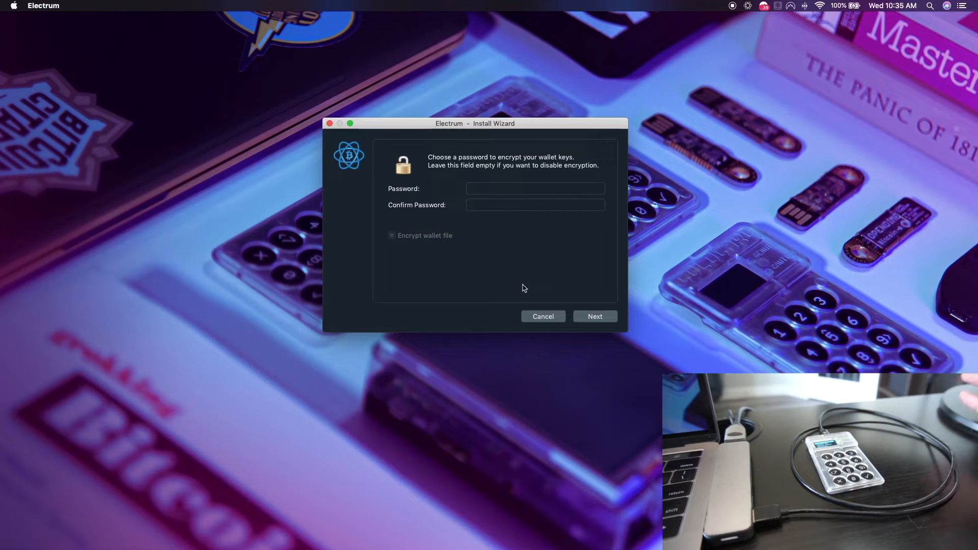
pyautogui.click(588, 321)
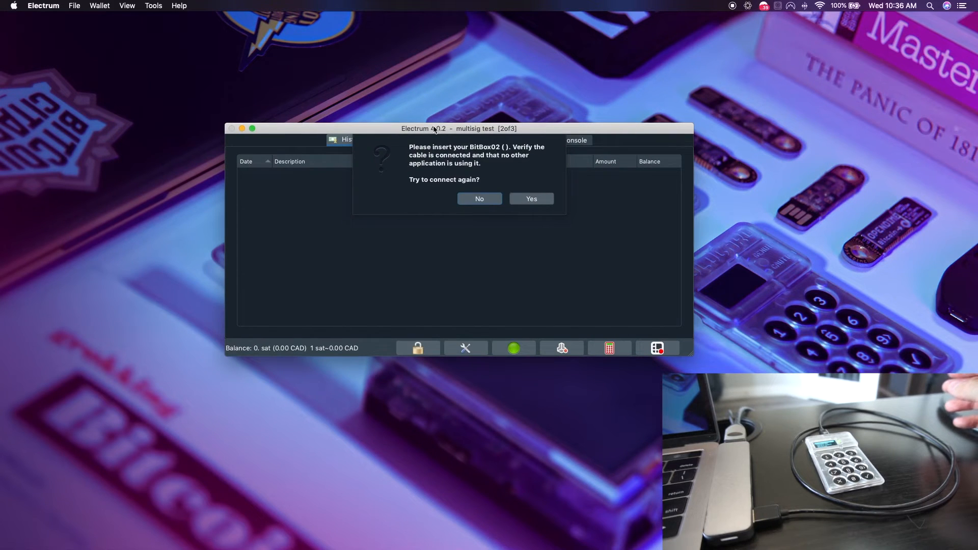
pyautogui.click(479, 200)
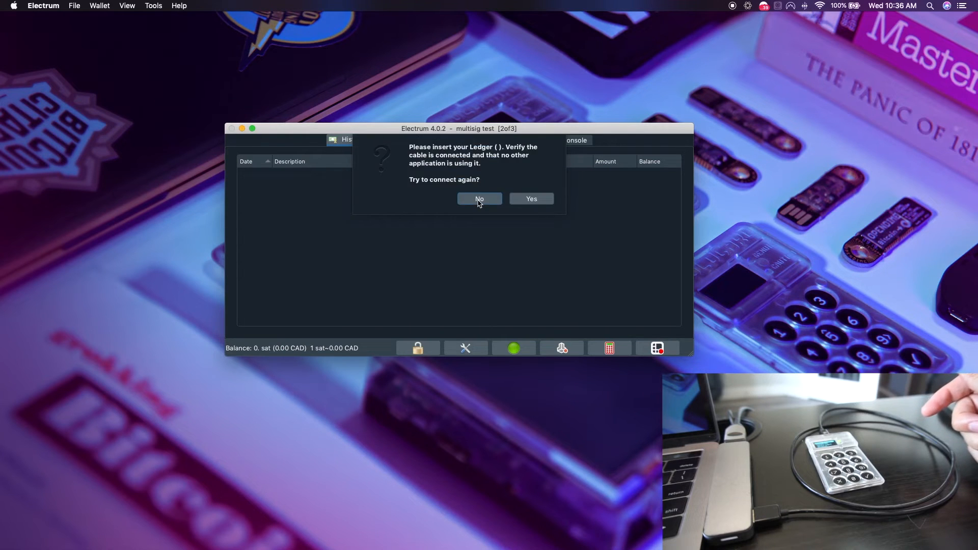
pyautogui.click(478, 199)
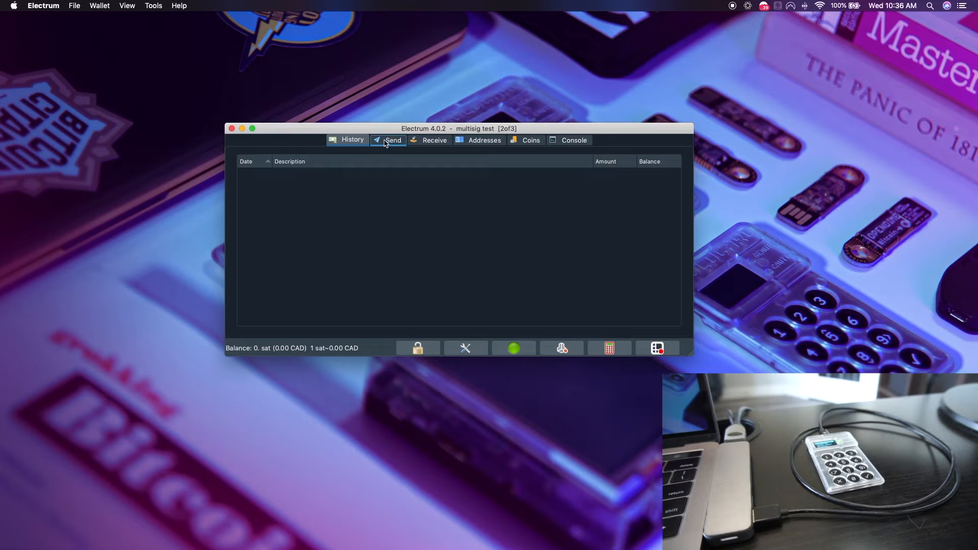
# - Create a receive request that expires after 1 day, leaving the description and requested amount blank
pyautogui.moveTo(370, 131); pyautogui.dragTo(365, 98)
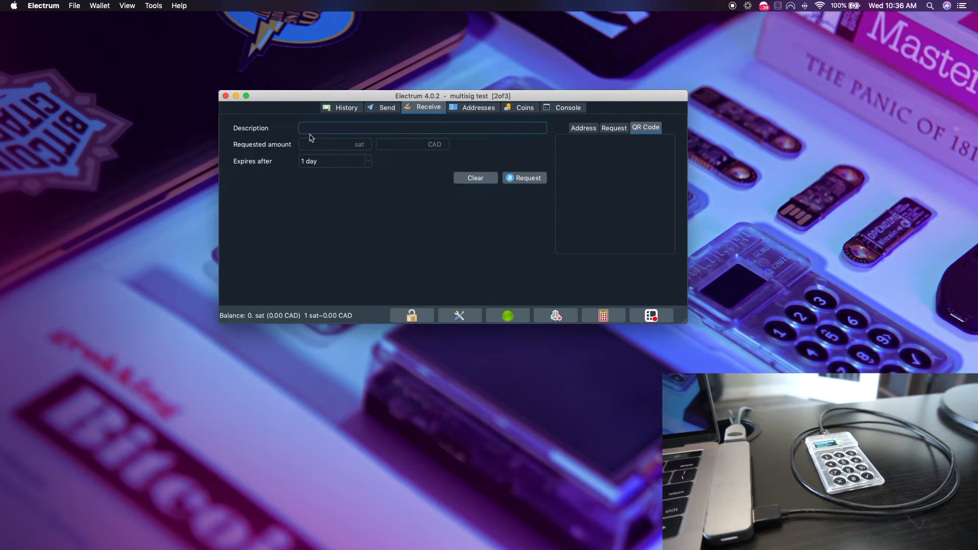
pyautogui.click(332, 144)
pyautogui.click(400, 148)
pyautogui.click(583, 128)
pyautogui.click(646, 127)
pyautogui.click(520, 178)
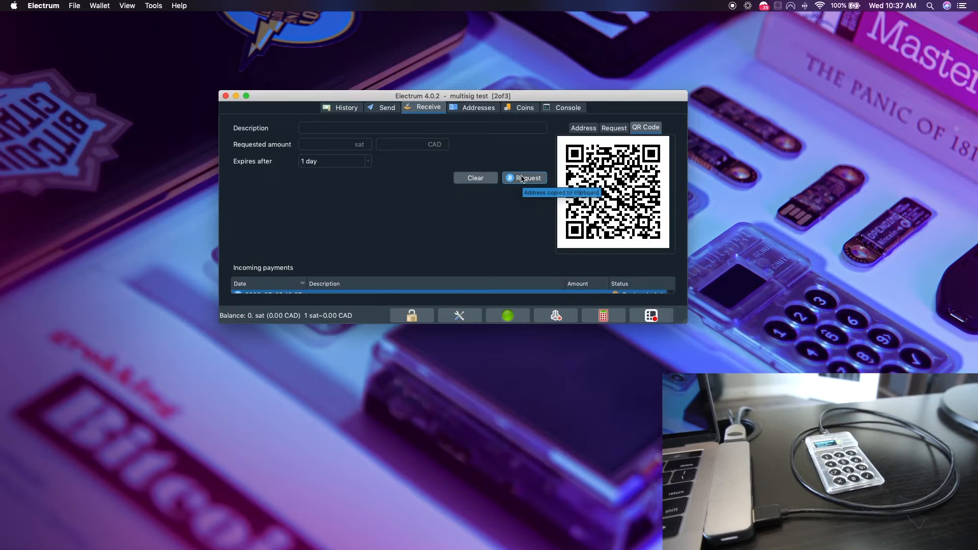
# - Enlarge the wallet window and view the new request's receiving address and QR code
pyautogui.click(360, 130)
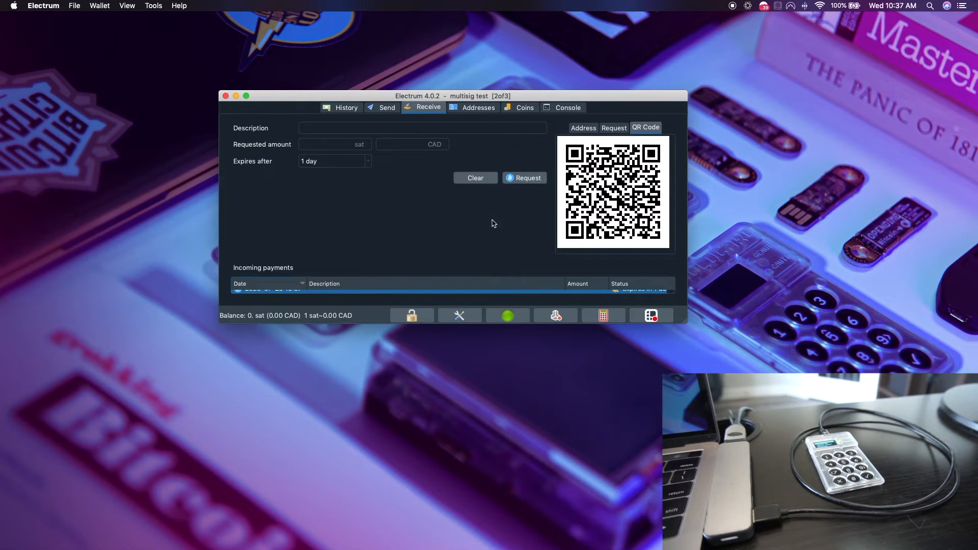
pyautogui.moveTo(686, 322); pyautogui.dragTo(706, 374)
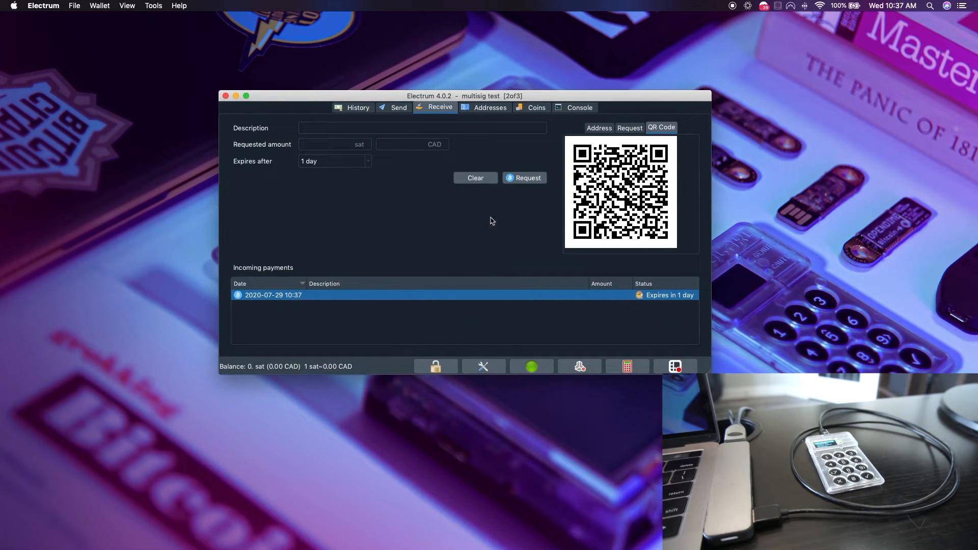
pyautogui.click(599, 127)
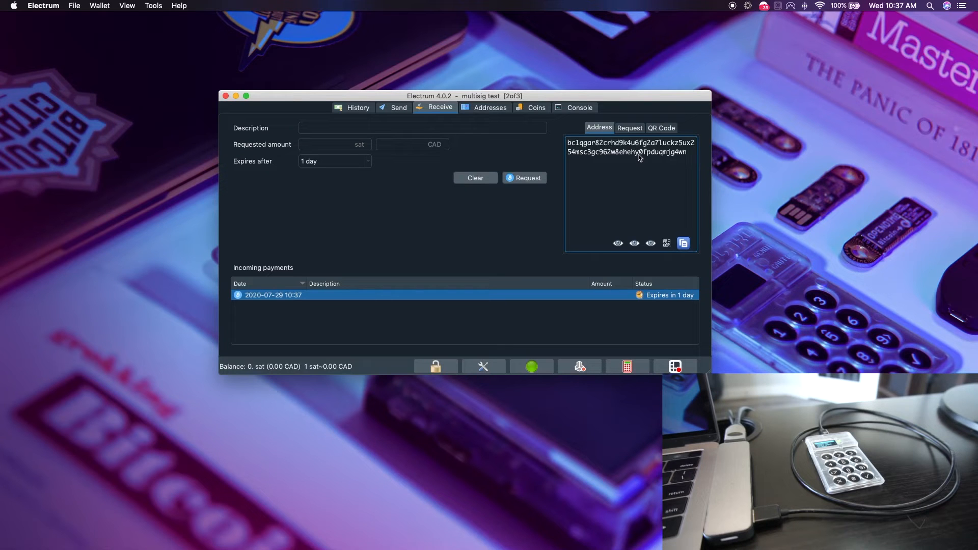
pyautogui.click(658, 130)
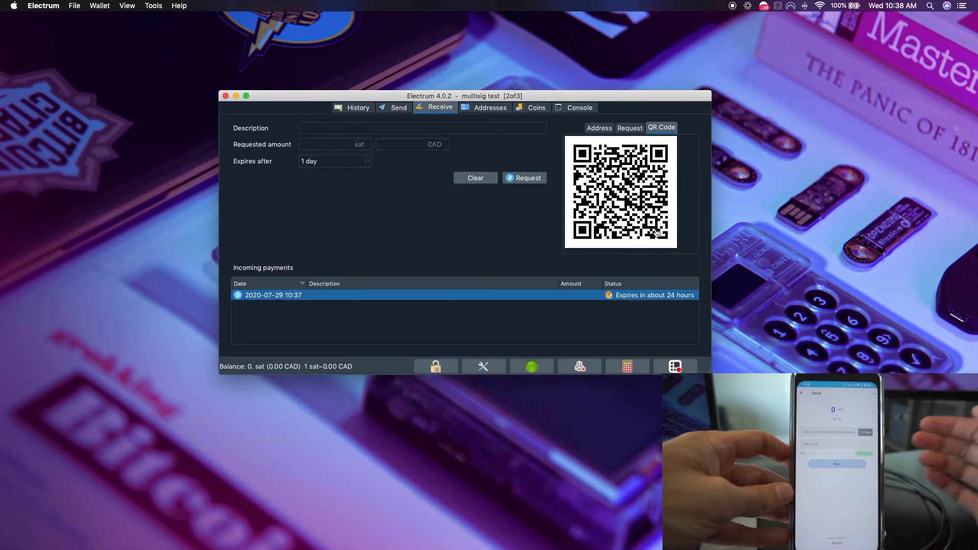
pyautogui.click(613, 131)
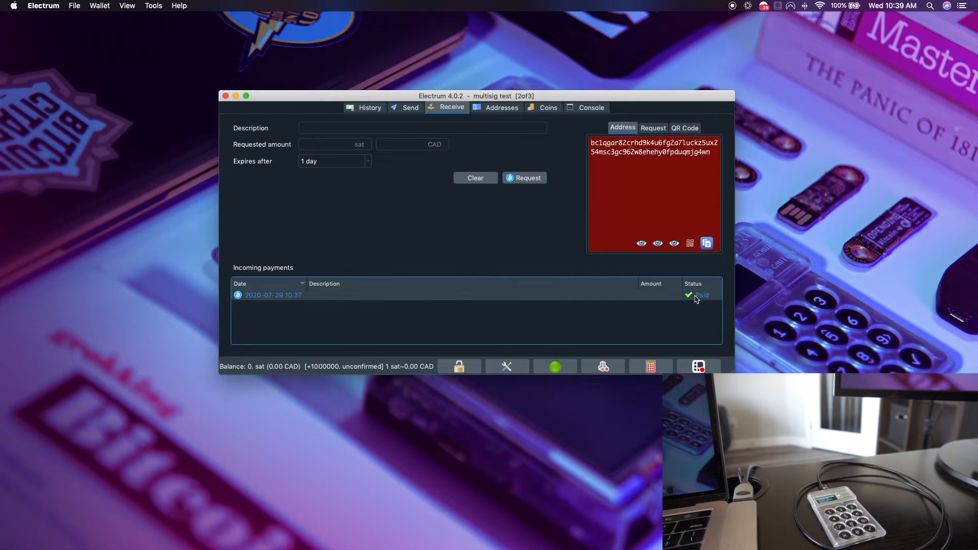
# - Inspect the incoming coin in the coins list and look at the empty payment form
pyautogui.click(423, 127)
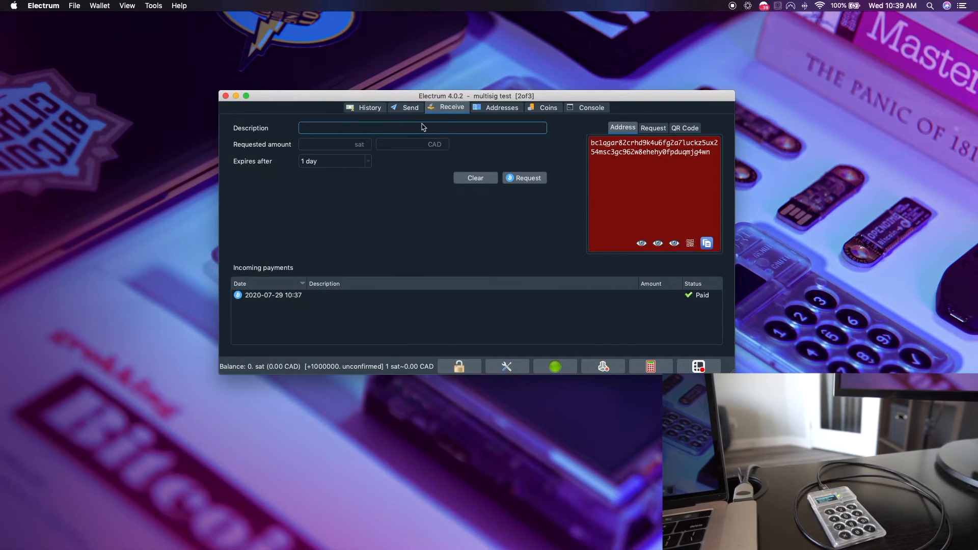
pyautogui.click(540, 108)
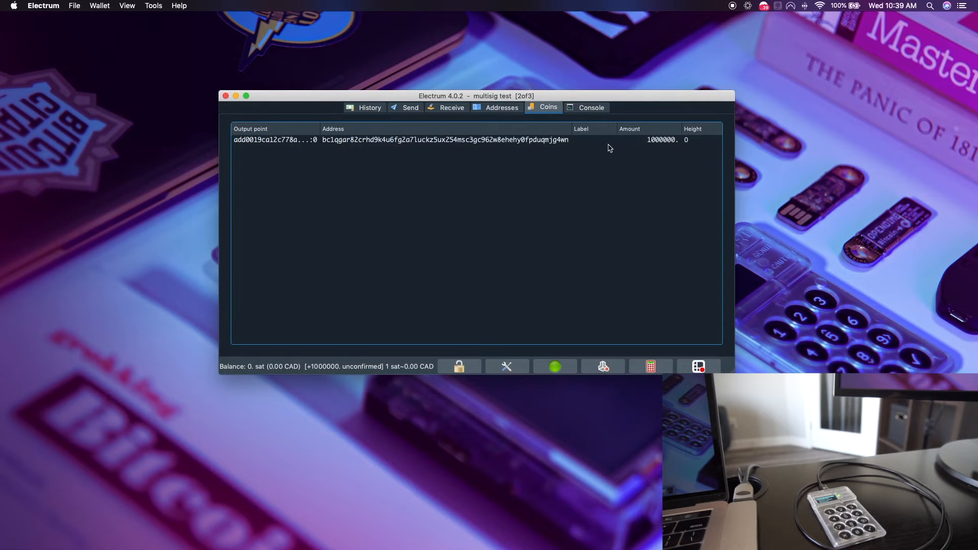
pyautogui.click(412, 108)
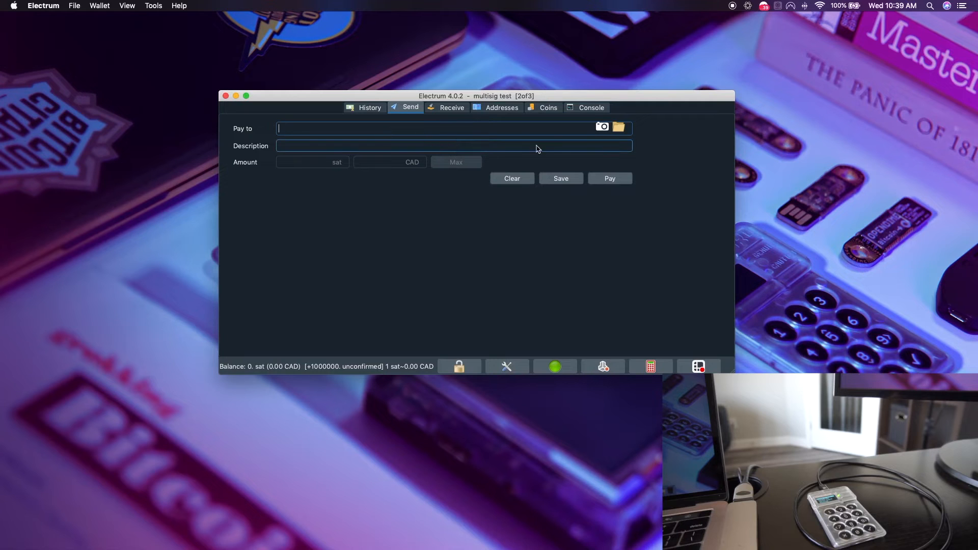
pyautogui.click(548, 108)
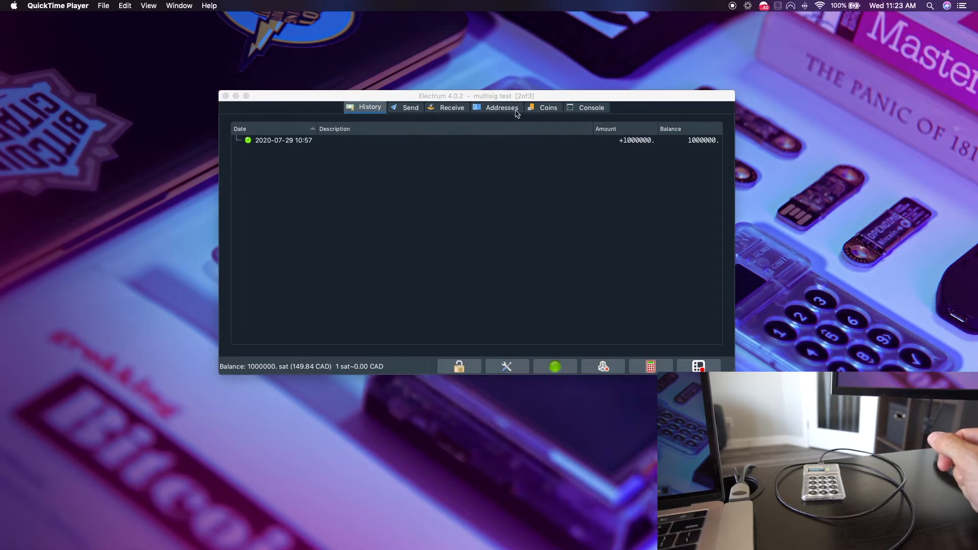
# - Inspect the confirmed coin in the coins list and the actions available for it
pyautogui.click(534, 109)
pyautogui.click(488, 143)
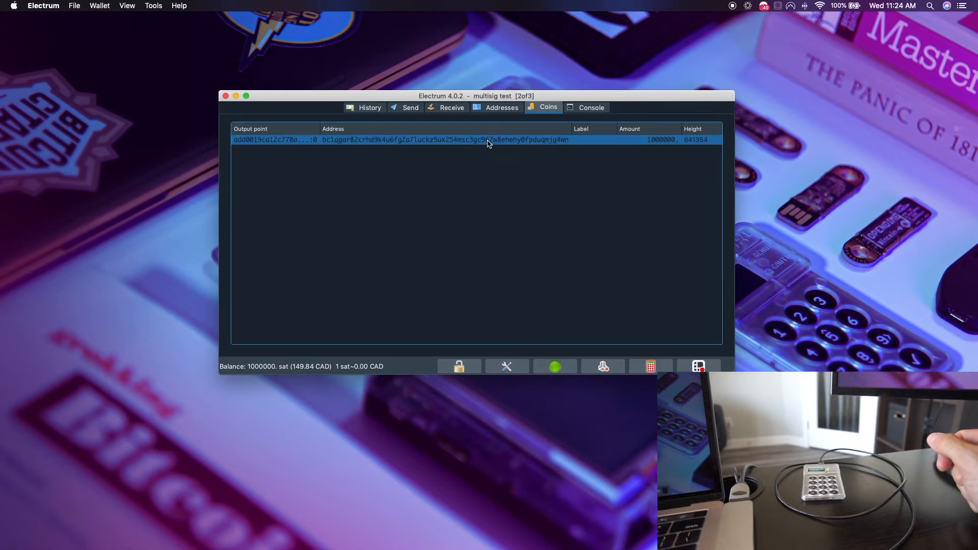
pyautogui.rightClick(488, 143)
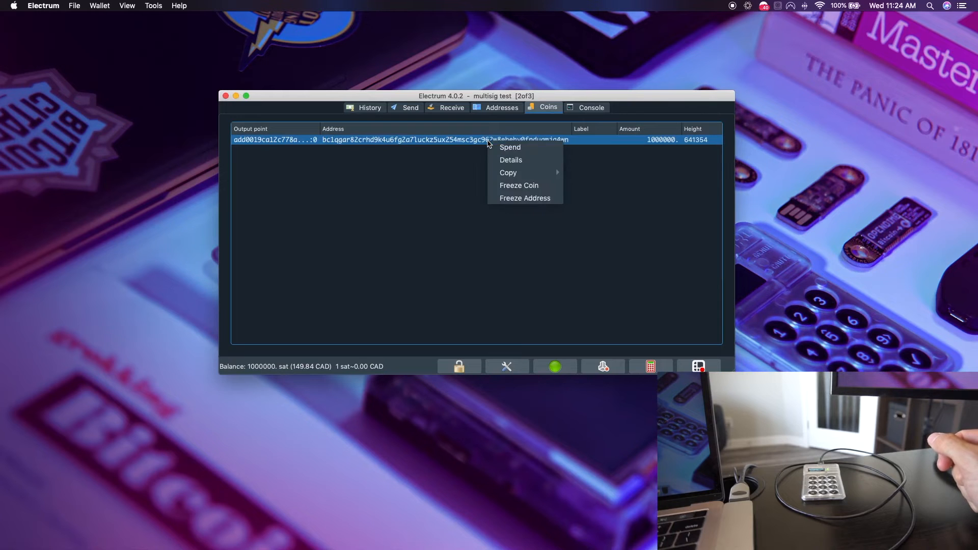
pyautogui.click(447, 199)
# - Create an outgoing payment of the maximum amount to the address scanned from the phone's QR code, leaving the description blank
pyautogui.click(413, 109)
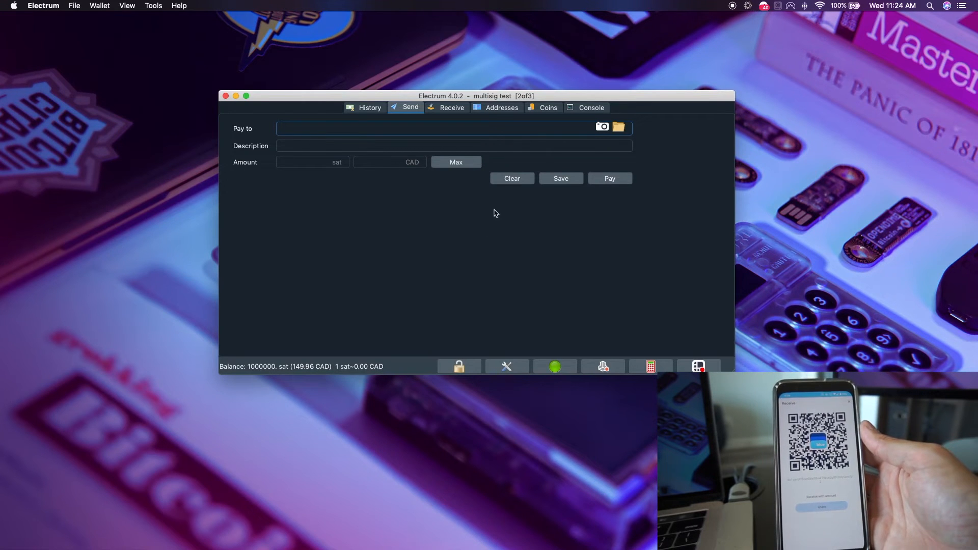
pyautogui.click(602, 127)
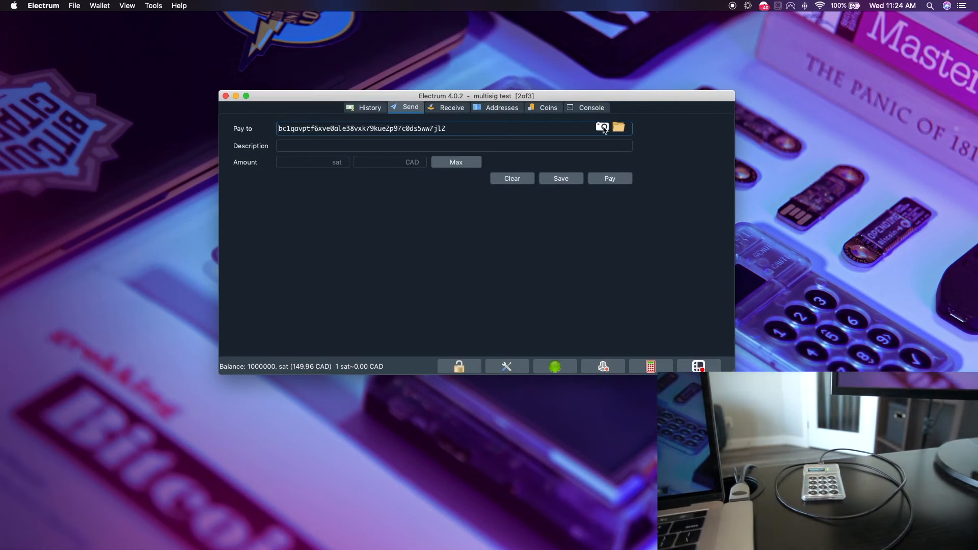
pyautogui.click(444, 145)
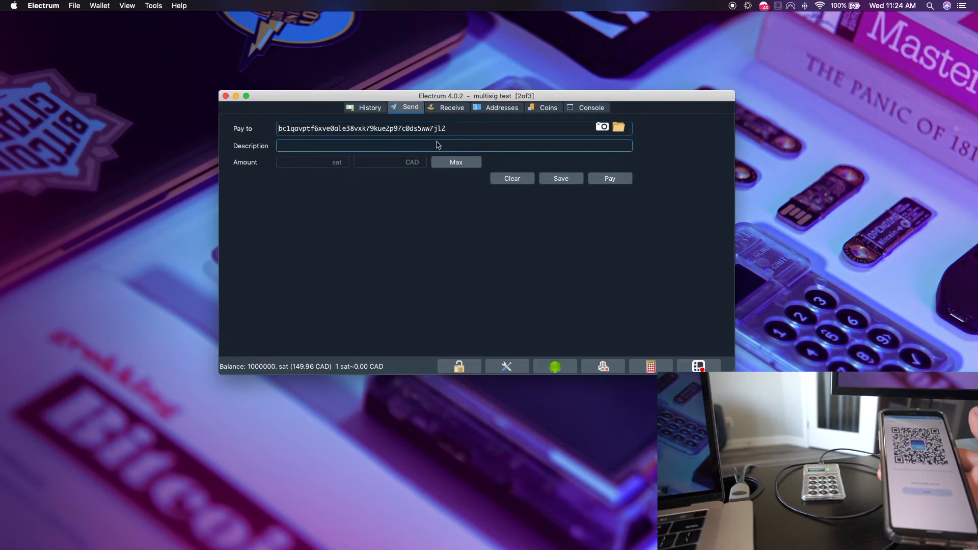
pyautogui.click(450, 167)
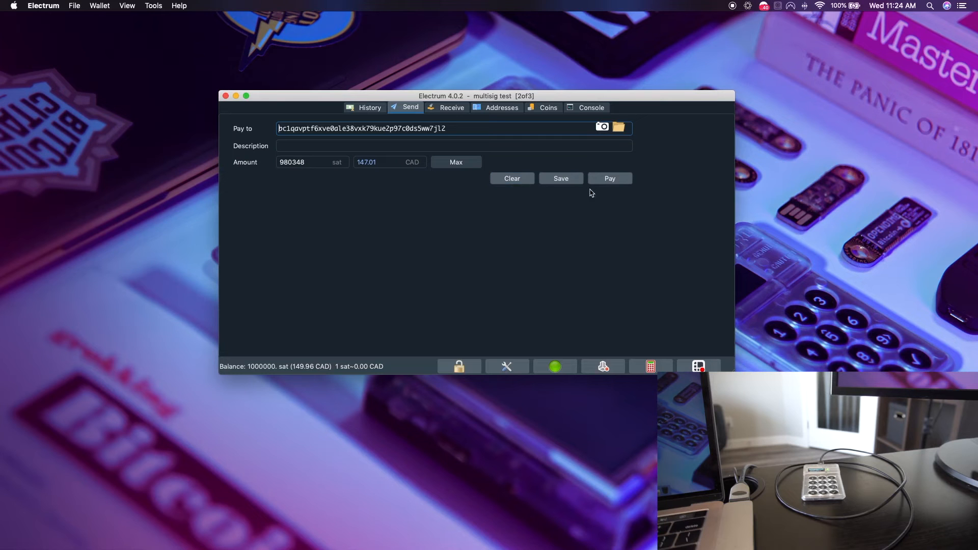
pyautogui.click(611, 180)
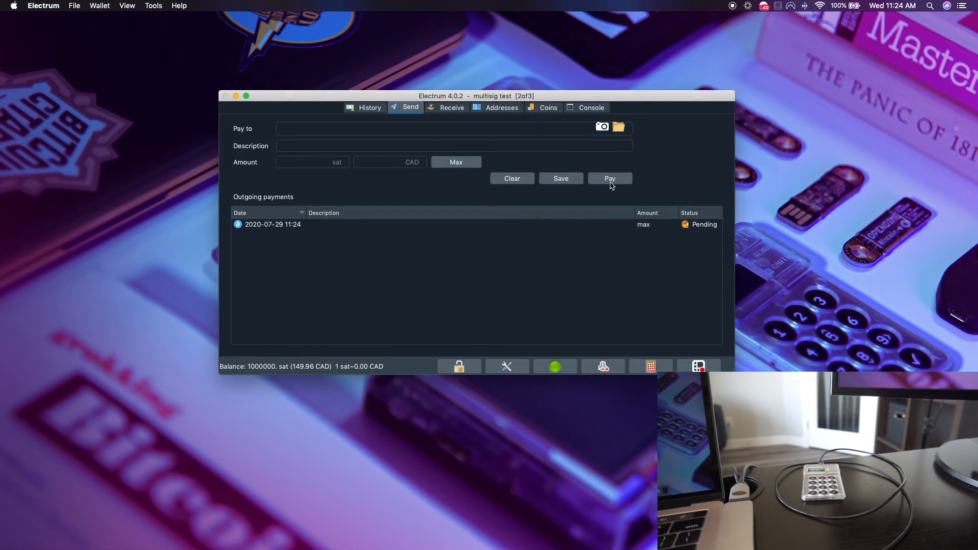
# - Set the transaction's target fee to 50 sat/byte and finalize the transaction
pyautogui.click(388, 242)
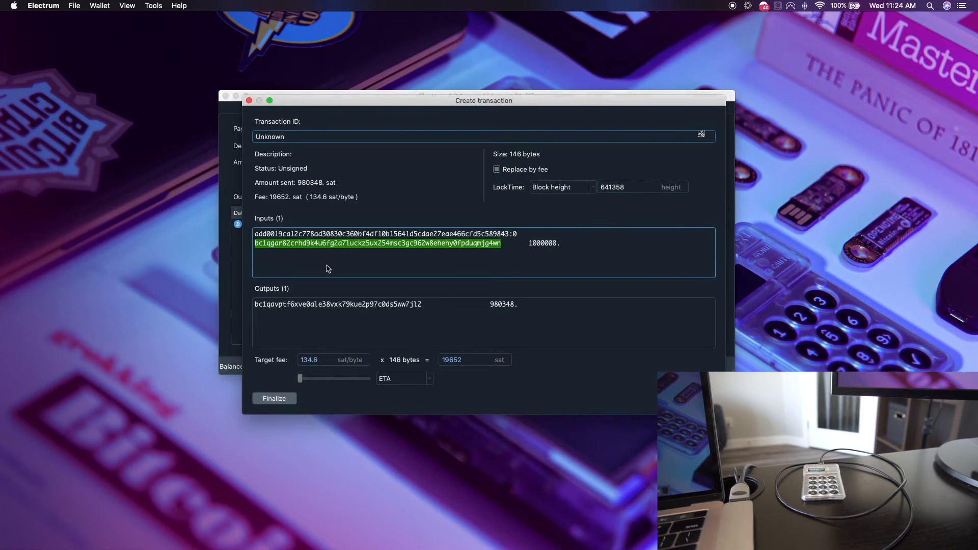
pyautogui.click(378, 315)
pyautogui.click(340, 360)
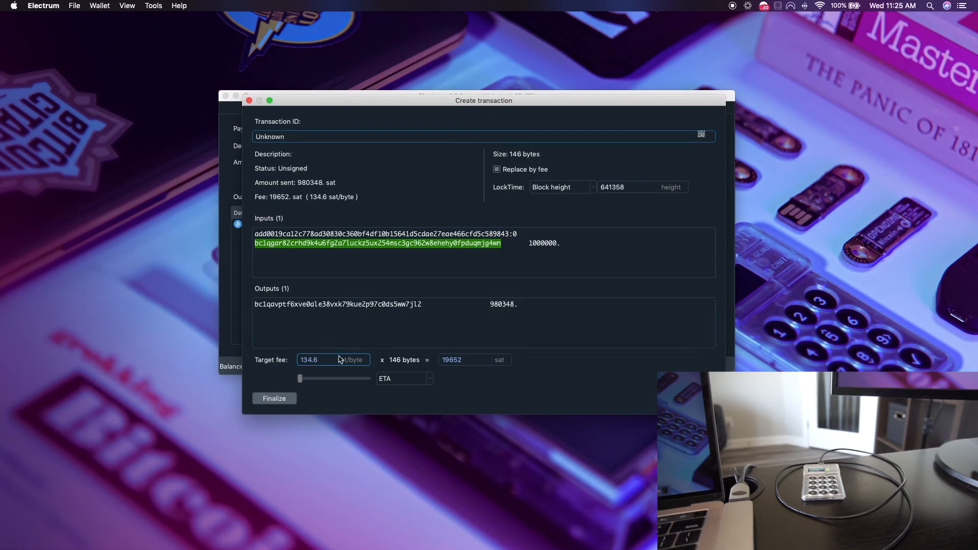
pyautogui.doubleClick(317, 362)
pyautogui.write('50')
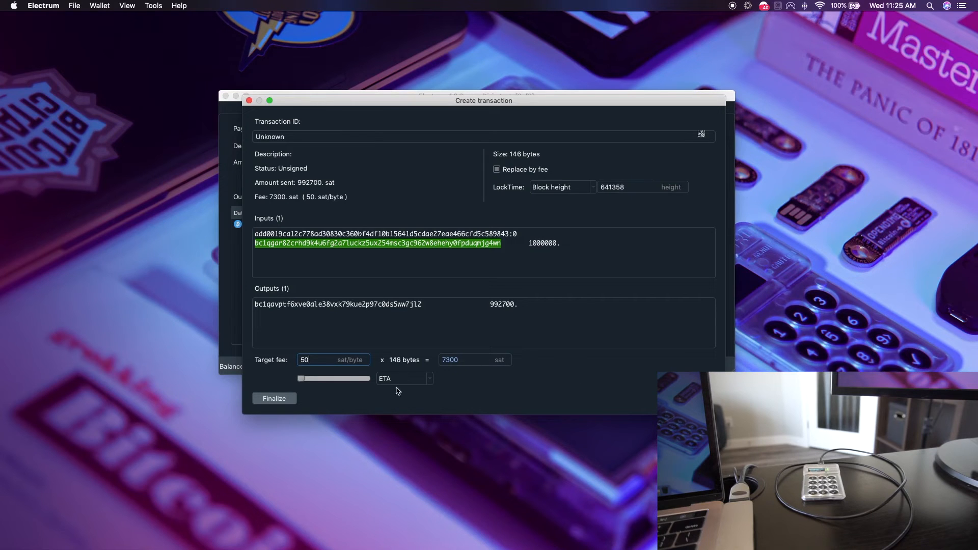
pyautogui.click(282, 401)
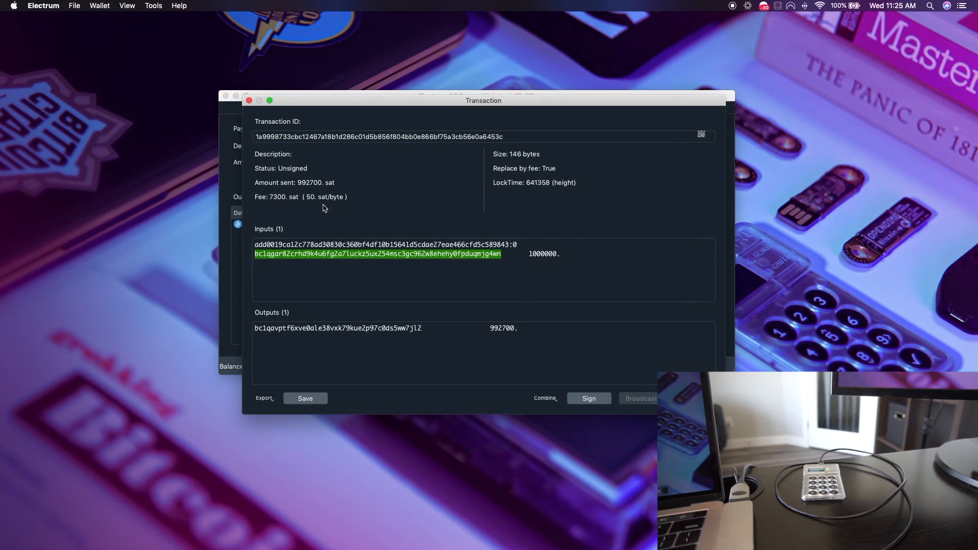
# - Review the finalized transaction's input and output and sign it with the hardware devices, retrying the Ledger connection
pyautogui.click(284, 244)
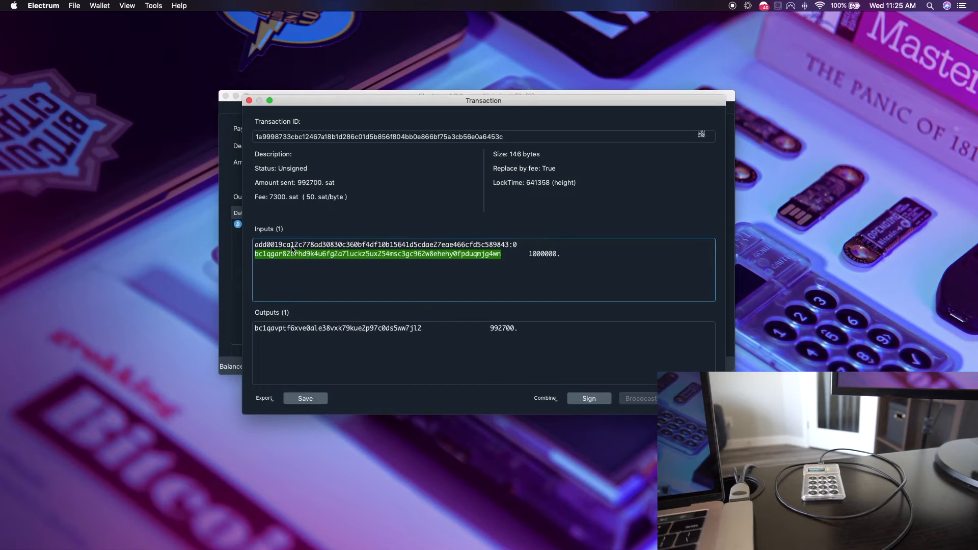
pyautogui.click(316, 349)
pyautogui.click(305, 255)
pyautogui.click(348, 342)
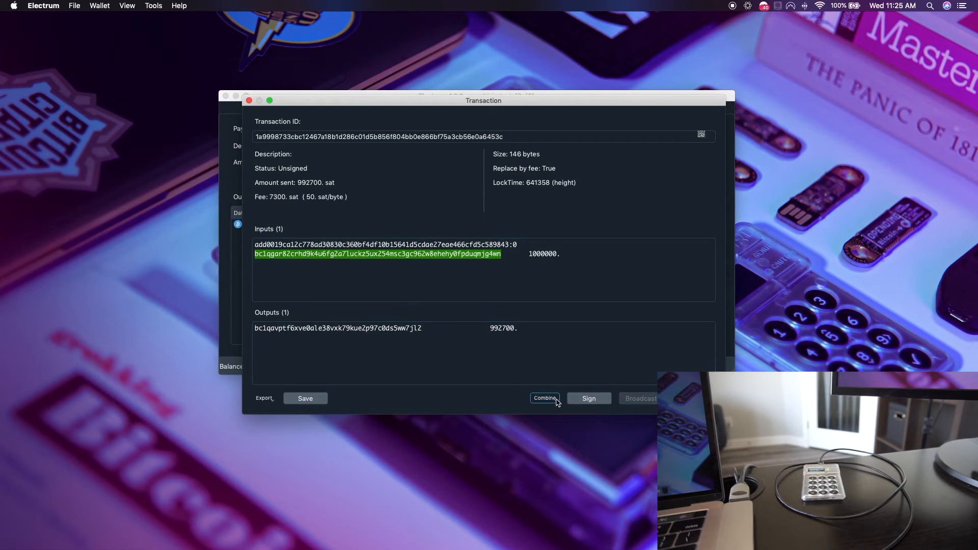
pyautogui.click(586, 400)
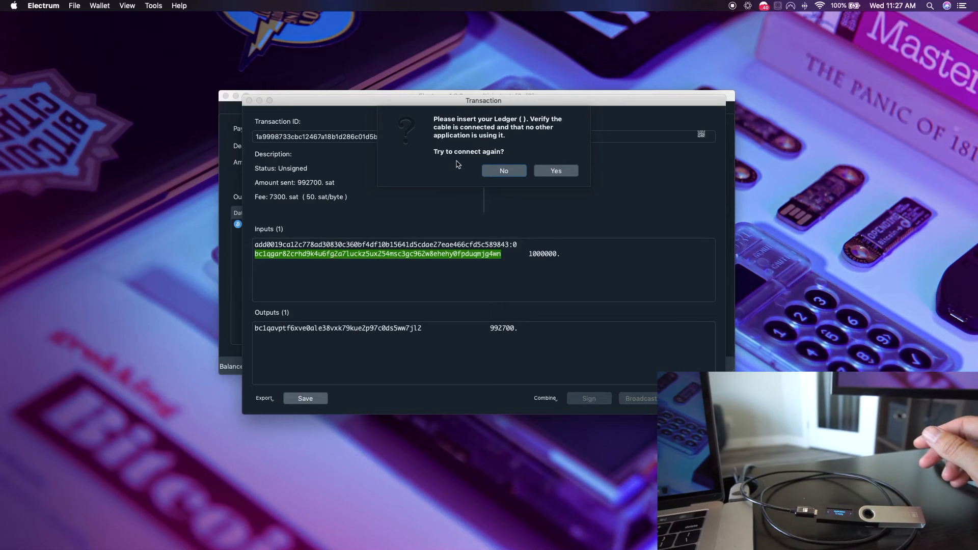
pyautogui.click(550, 175)
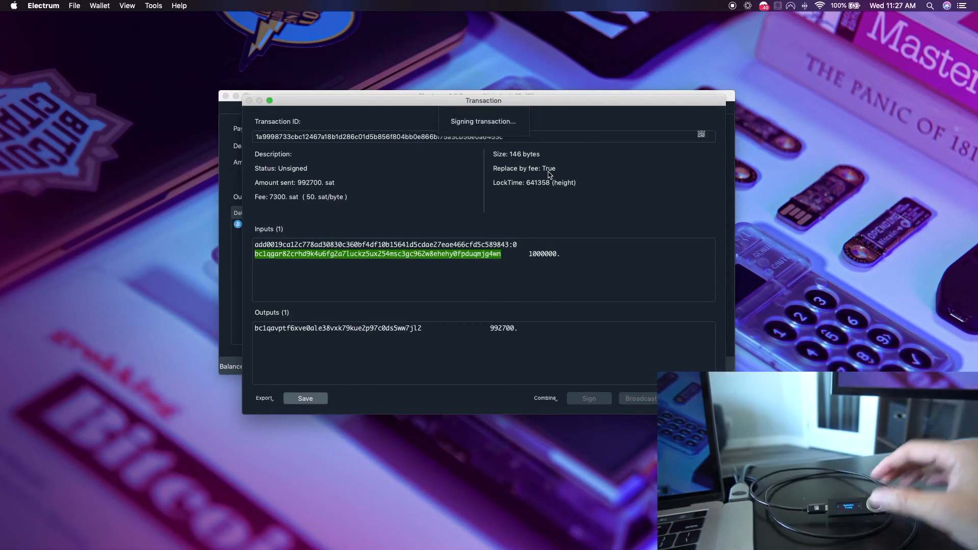
pyautogui.click(501, 323)
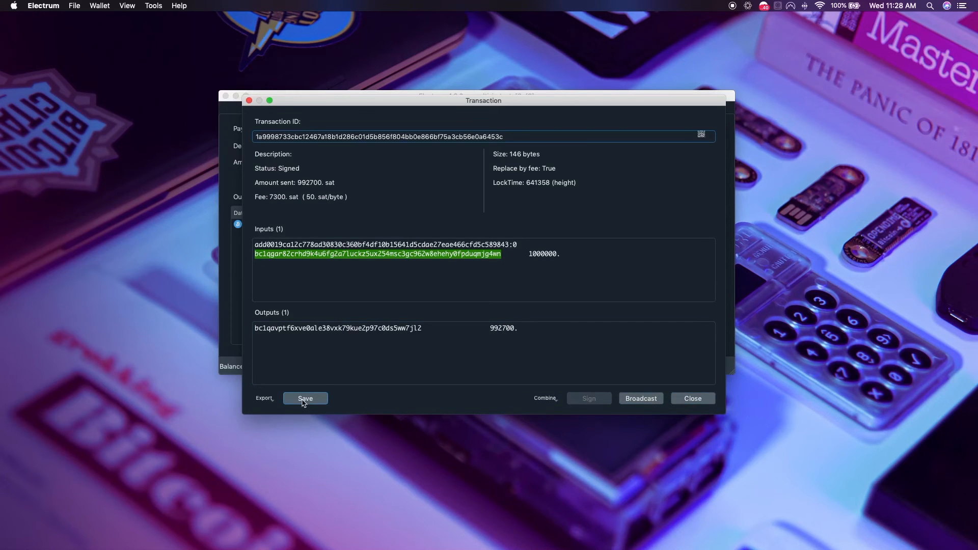
# - Broadcast the signed transaction, close it, and check the wallet's coins list and history
pyautogui.click(642, 398)
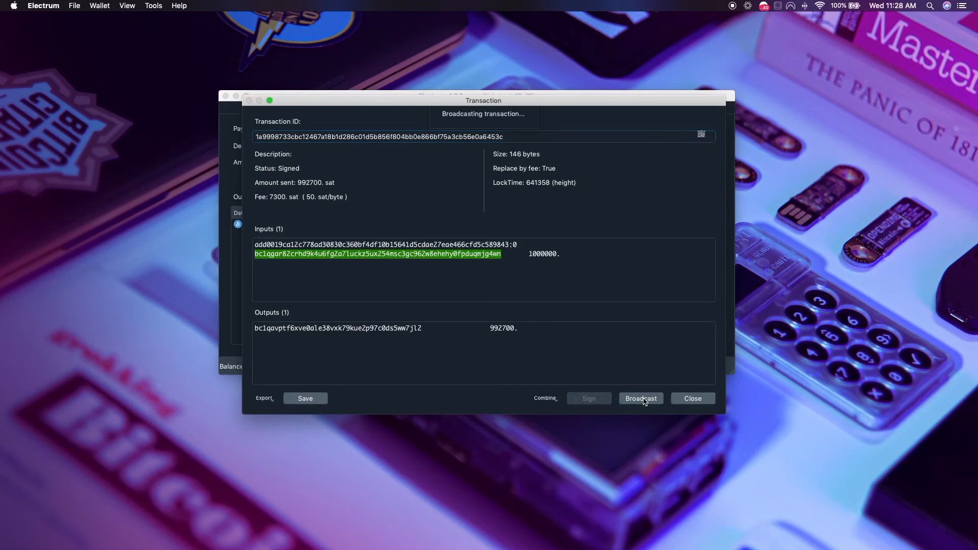
pyautogui.click(611, 162)
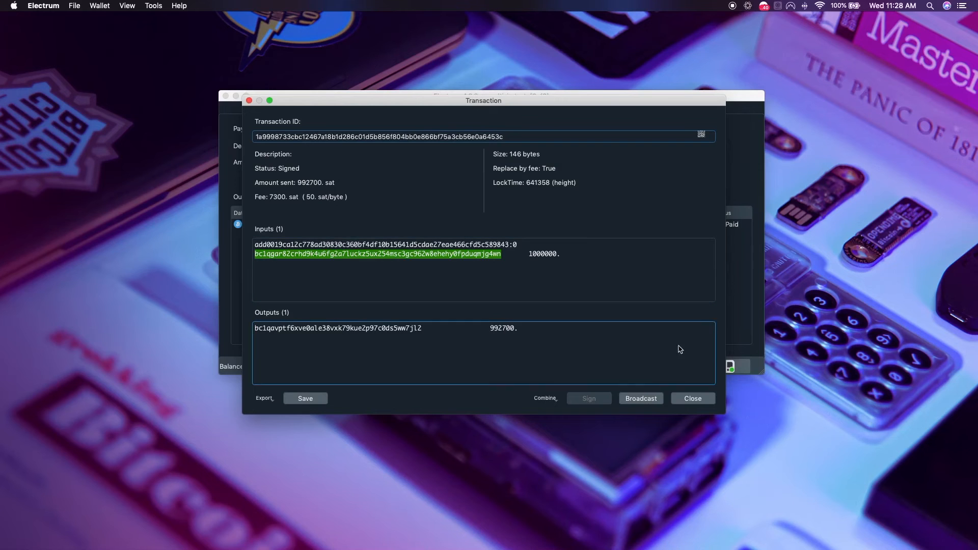
pyautogui.click(690, 396)
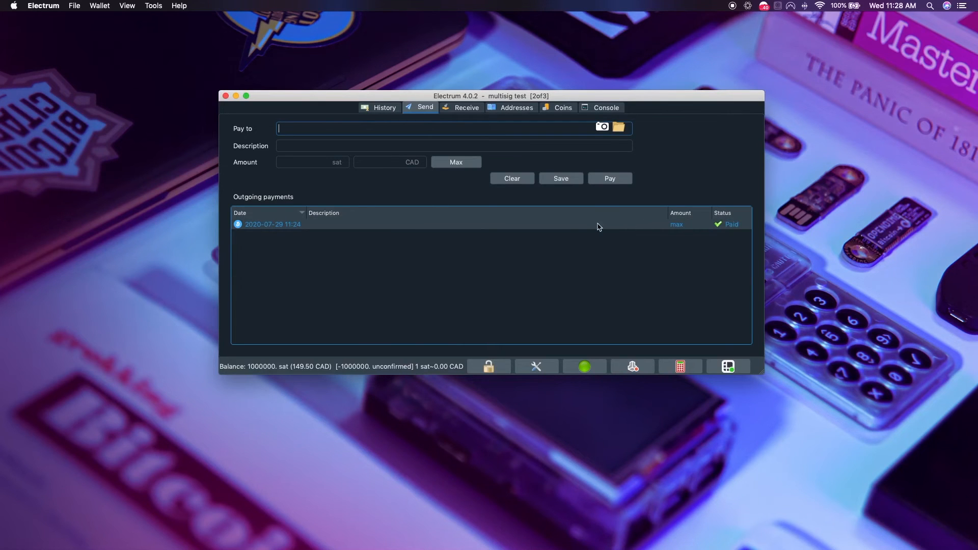
pyautogui.click(557, 108)
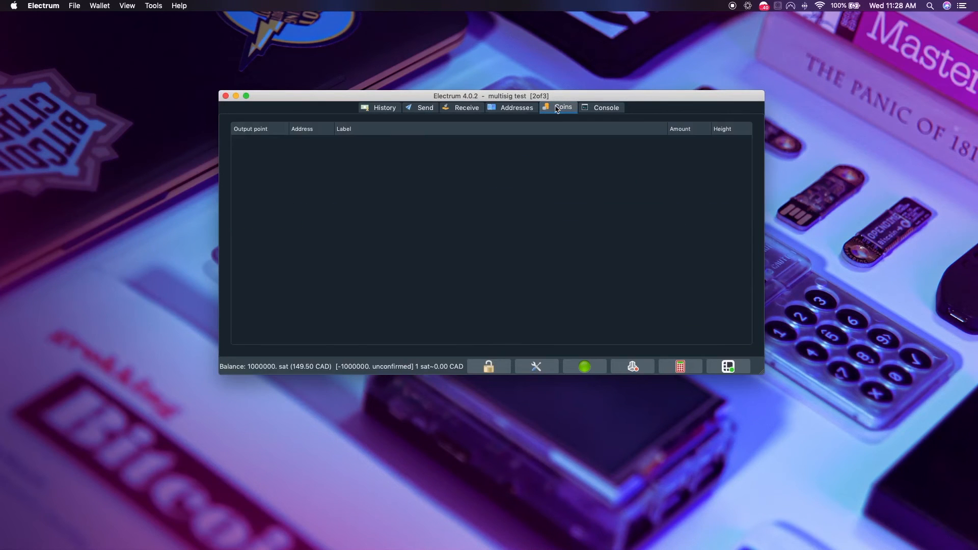
pyautogui.click(379, 108)
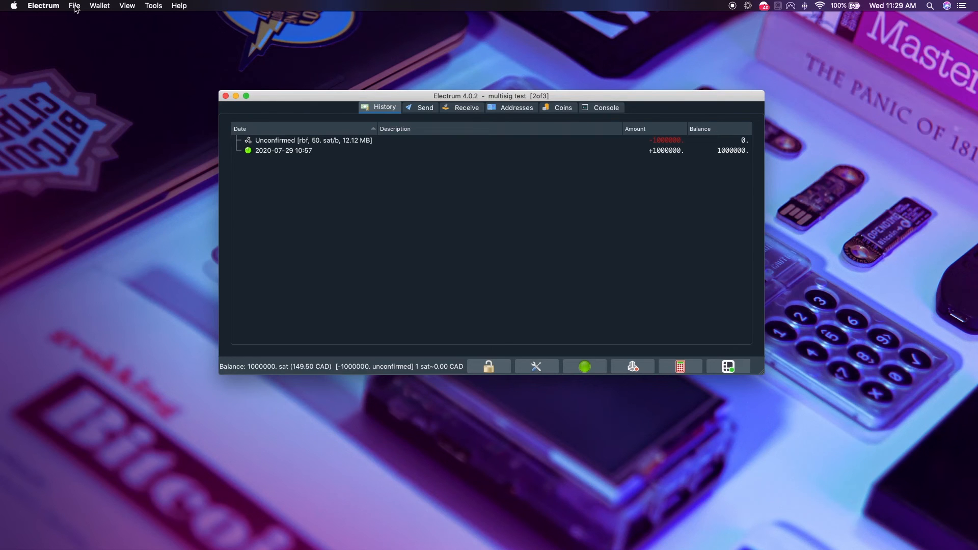
# - Save a backup copy of the multisig test wallet to the Desktop folder
pyautogui.click(74, 6)
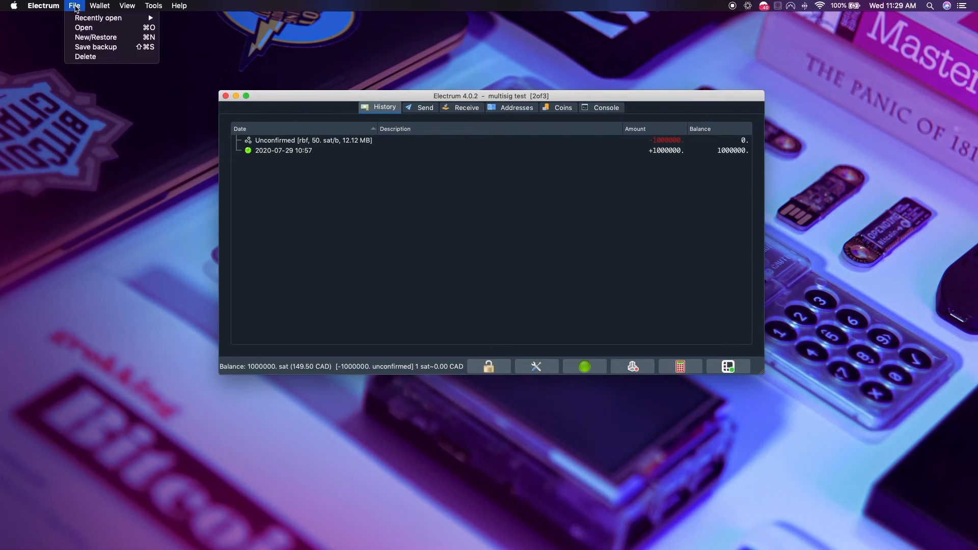
pyautogui.click(95, 47)
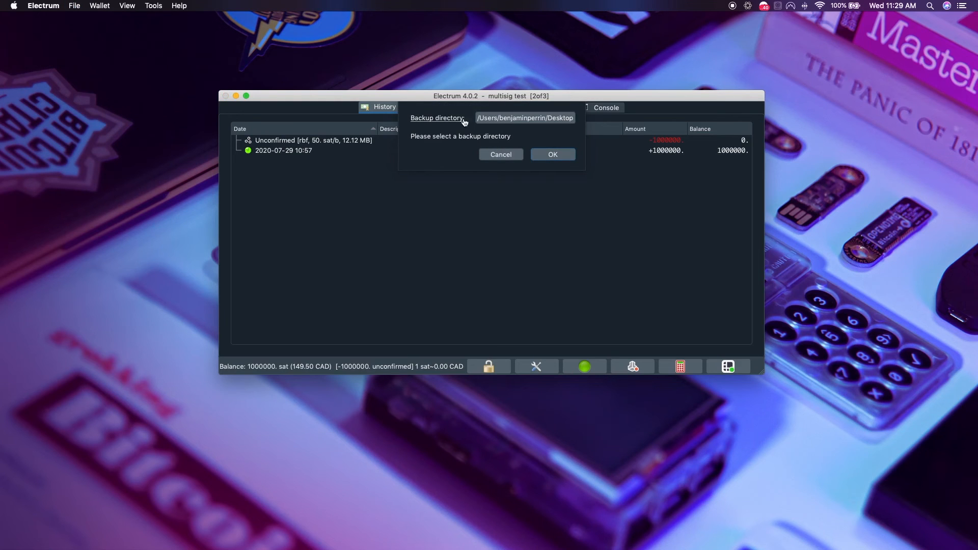
pyautogui.click(487, 118)
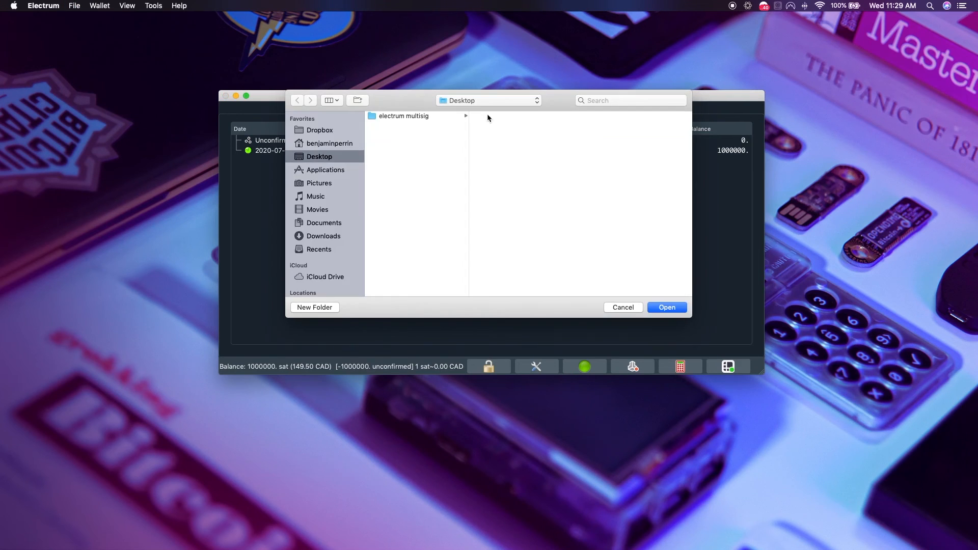
pyautogui.click(661, 307)
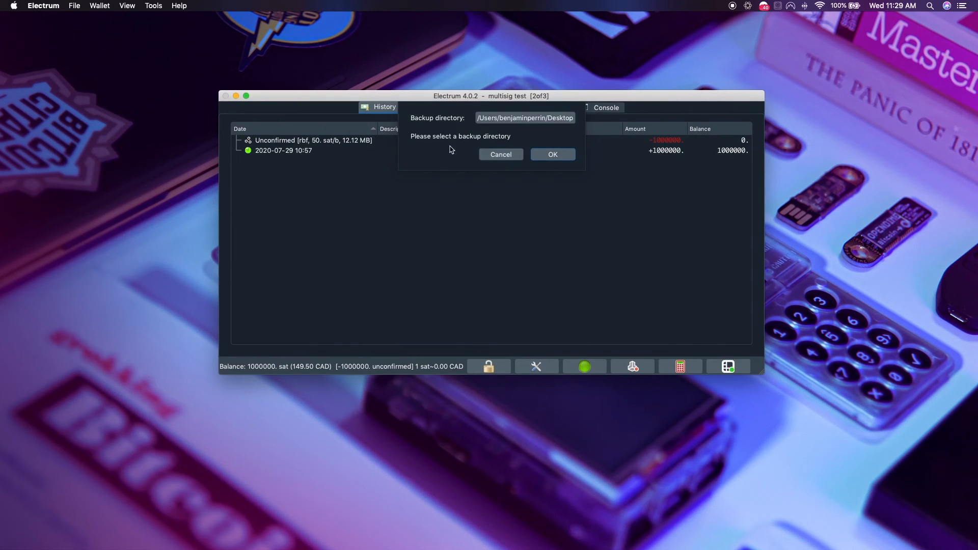
pyautogui.click(545, 155)
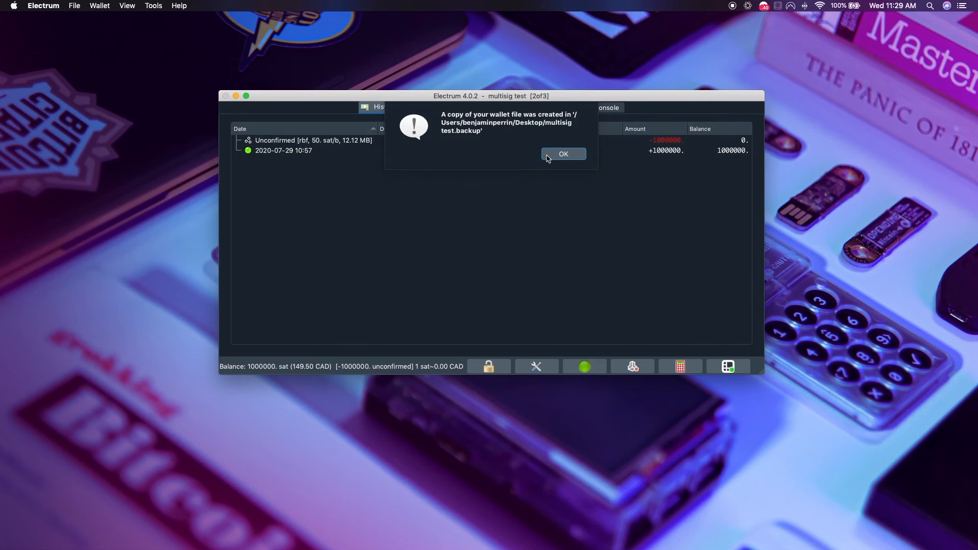
pyautogui.click(549, 155)
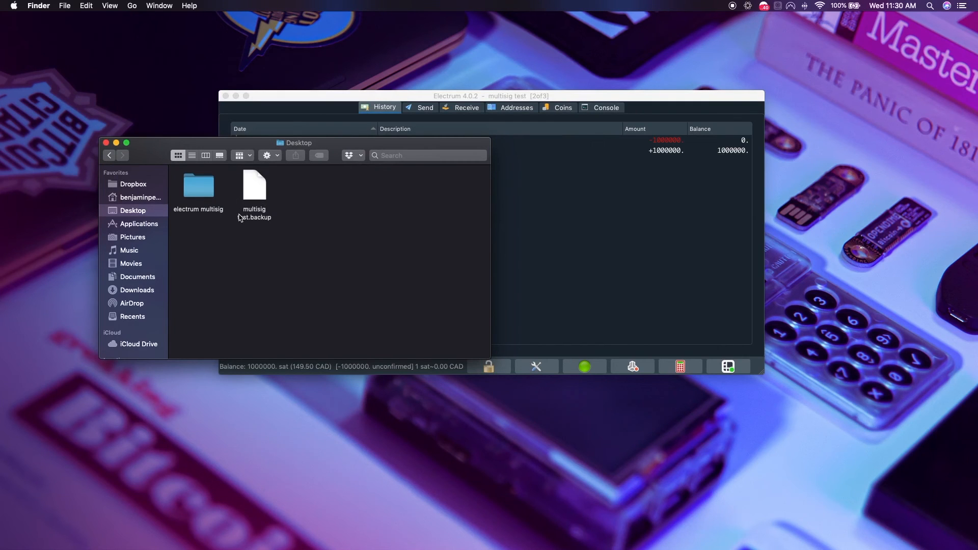
# - Move the Finder window aside to view the multisig test.backup file alongside the wallet, and return to Electrum
pyautogui.moveTo(184, 144); pyautogui.dragTo(152, 223)
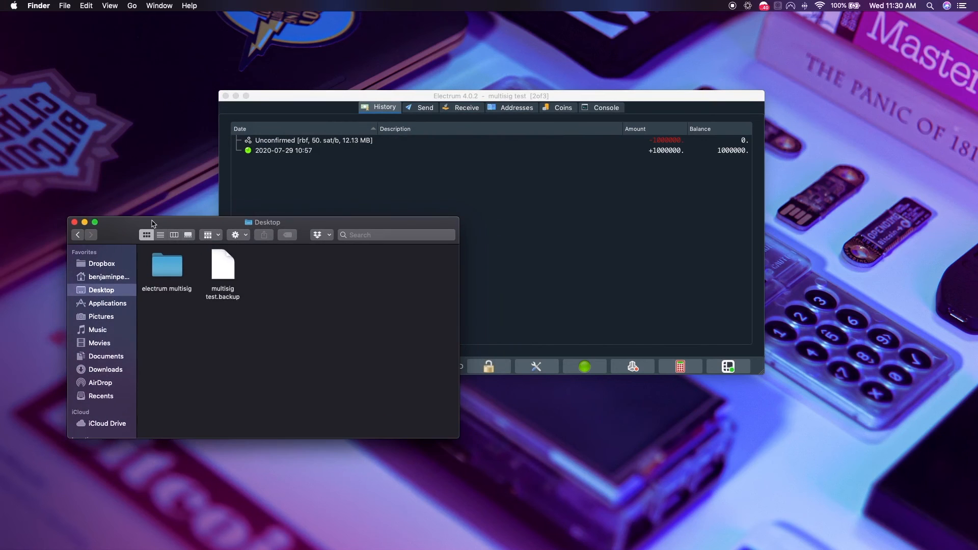
pyautogui.click(343, 107)
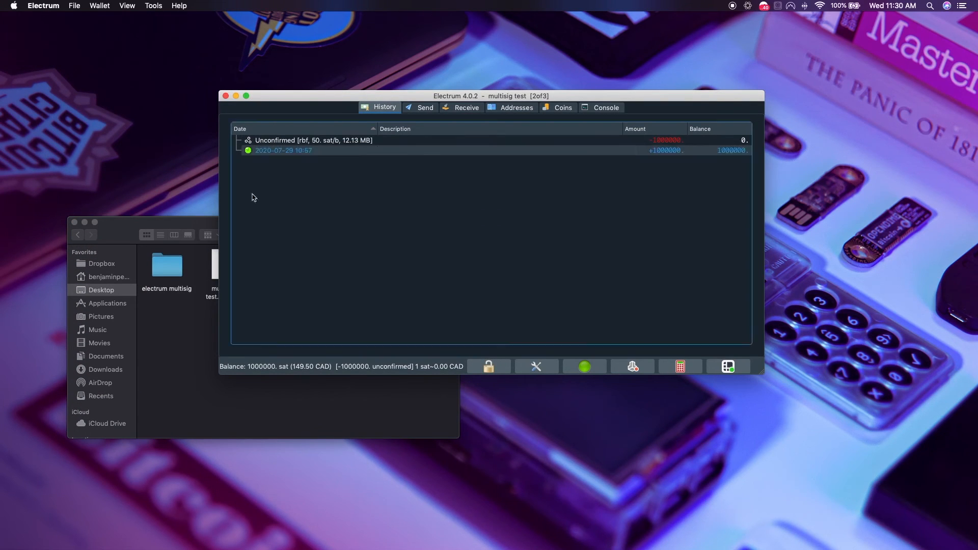
pyautogui.click(202, 326)
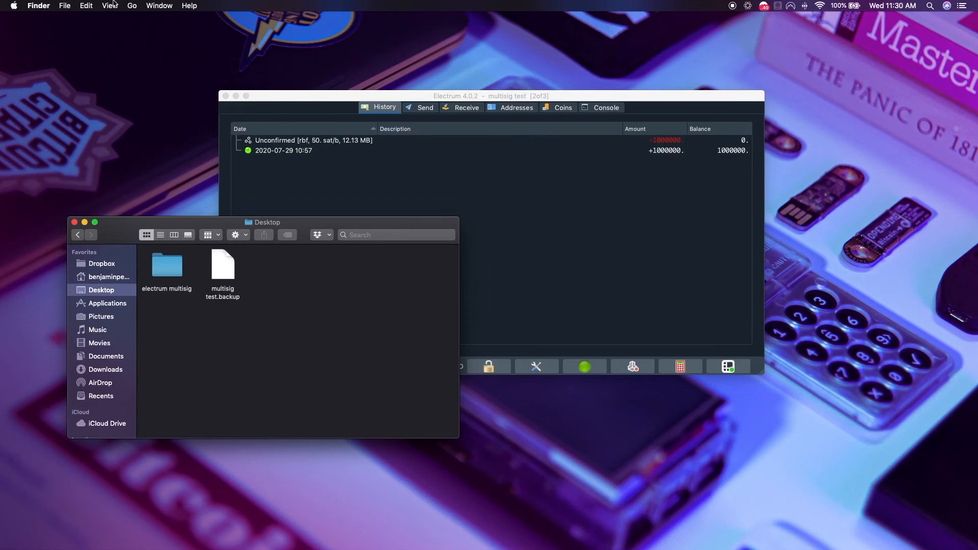
pyautogui.click(260, 96)
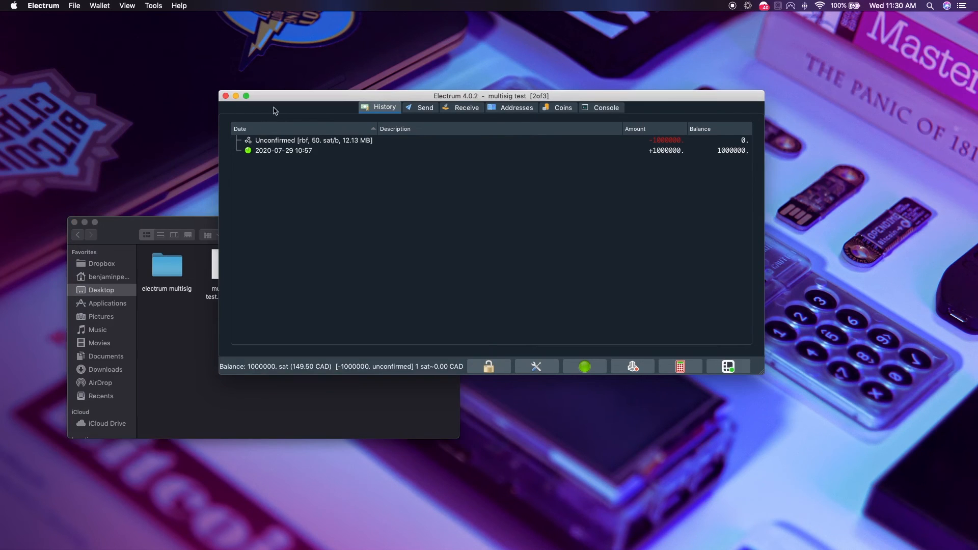
# - Browse the wallets folder for opening a wallet and delete the original multisig test wallet file there
pyautogui.click(74, 5)
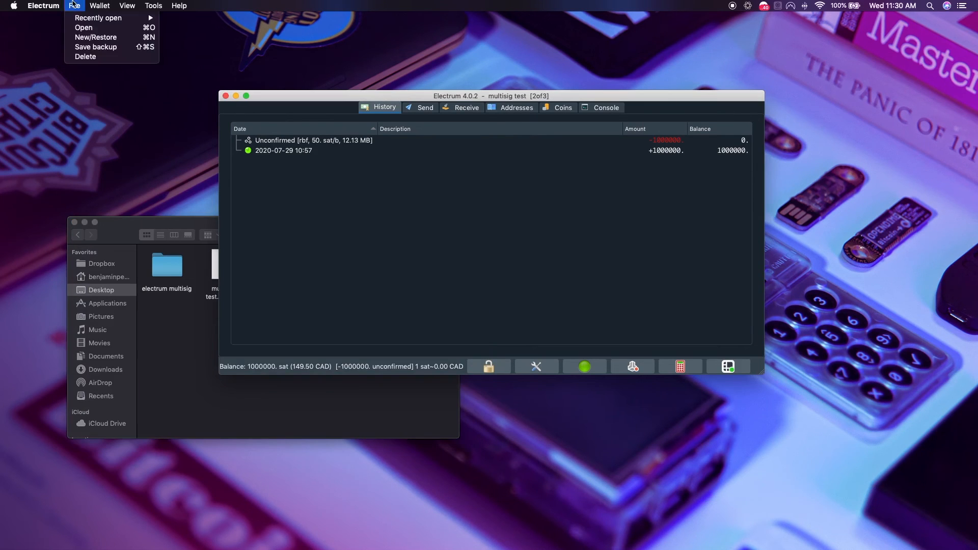
pyautogui.click(84, 28)
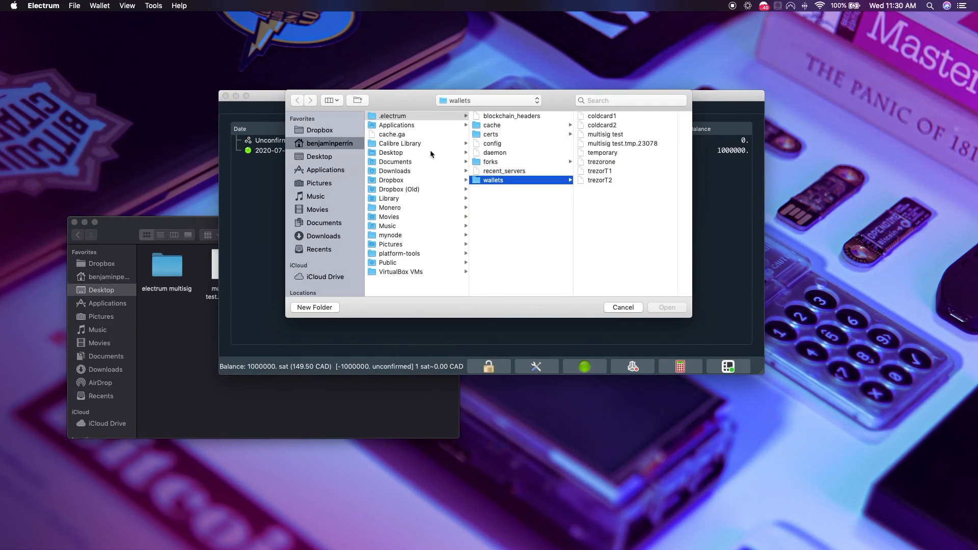
pyautogui.click(604, 134)
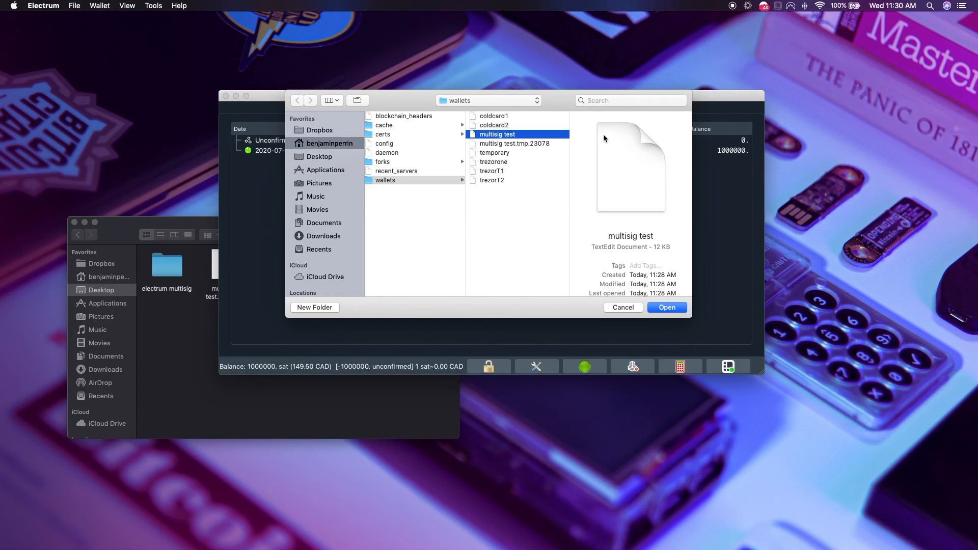
pyautogui.rightClick(547, 139)
pyautogui.click(557, 148)
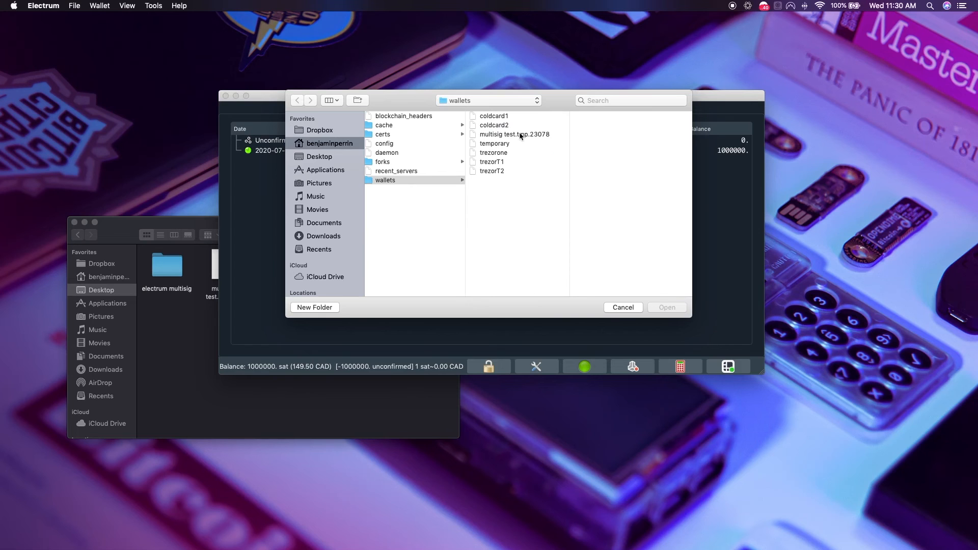
# - Move the multisig test.tmp.23078 file to the trash and close the open multisig wallet without sending a bug report
pyautogui.click(520, 135)
pyautogui.rightClick(520, 134)
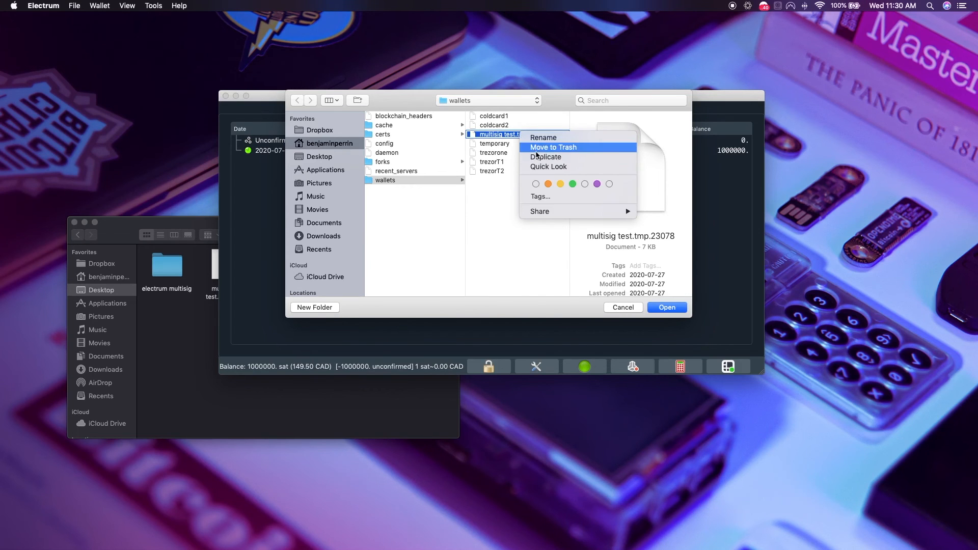
pyautogui.click(534, 148)
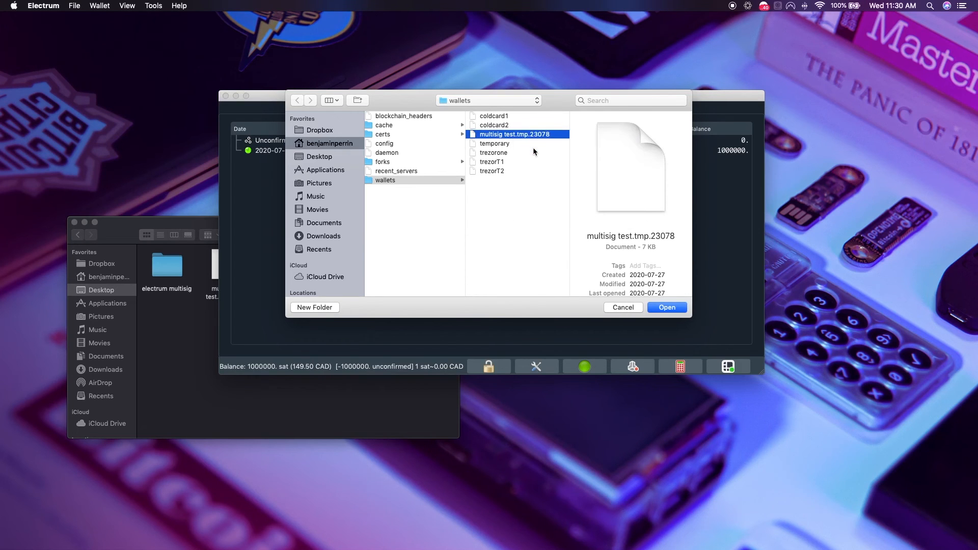
pyautogui.click(637, 308)
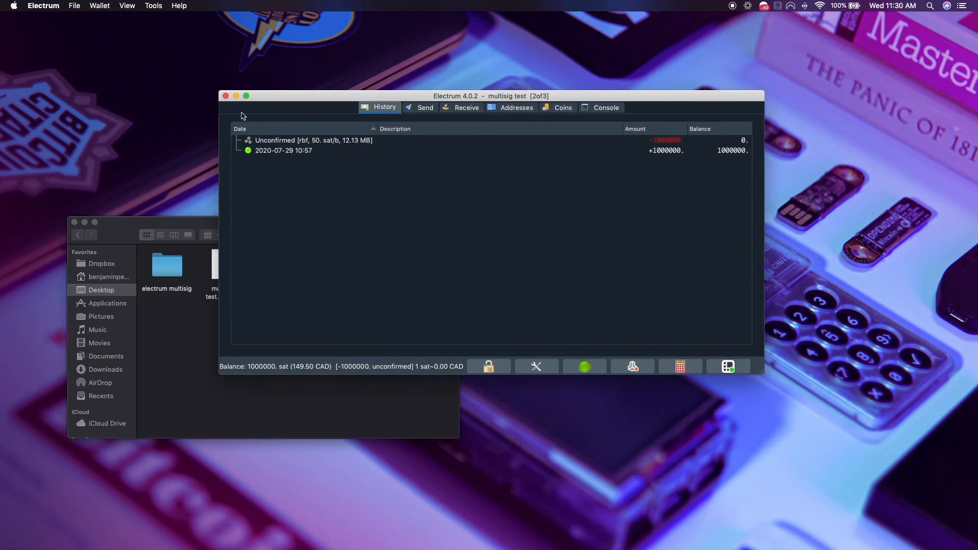
pyautogui.click(225, 96)
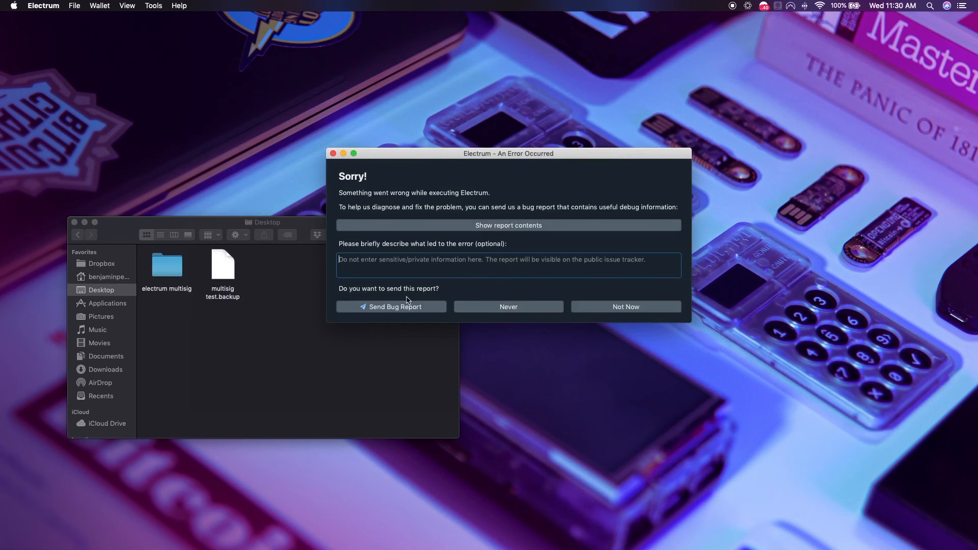
pyautogui.click(617, 307)
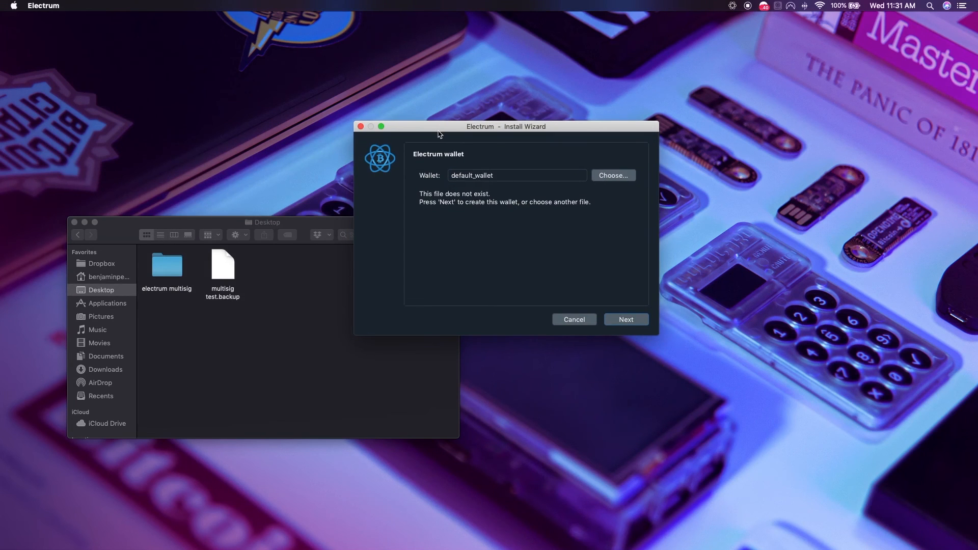
# - Browse for a wallet file from the install wizard and move multisig test.tmp.27703 in the wallets folder to the trash
pyautogui.click(614, 175)
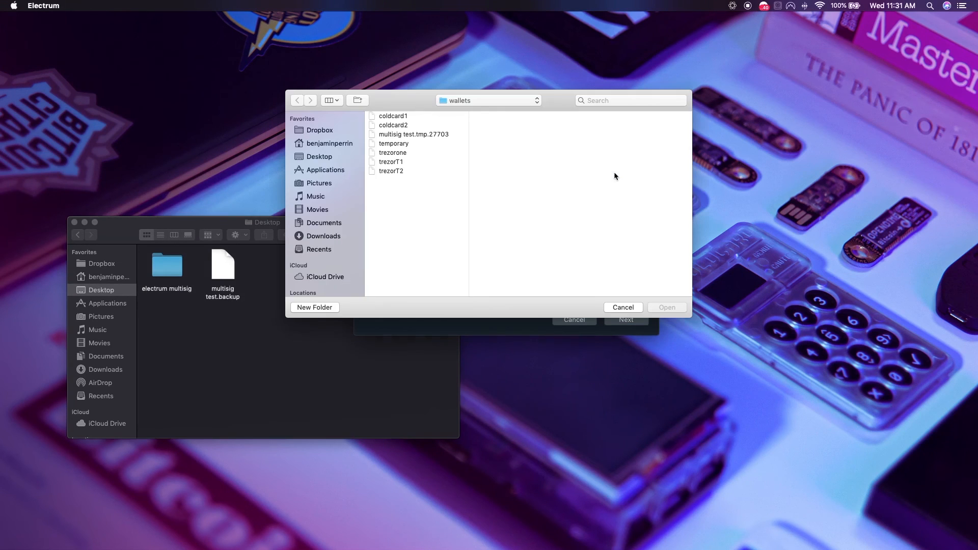
pyautogui.rightClick(391, 134)
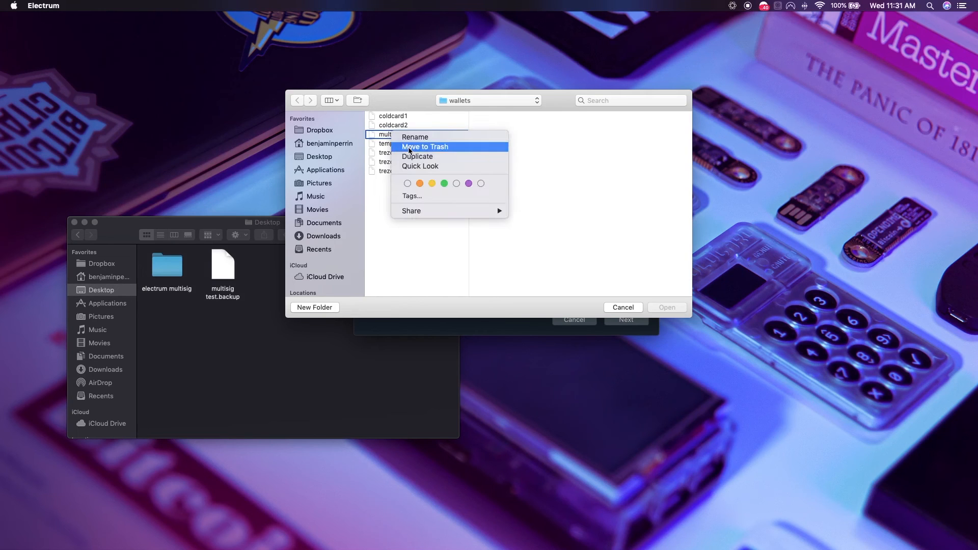
pyautogui.click(409, 148)
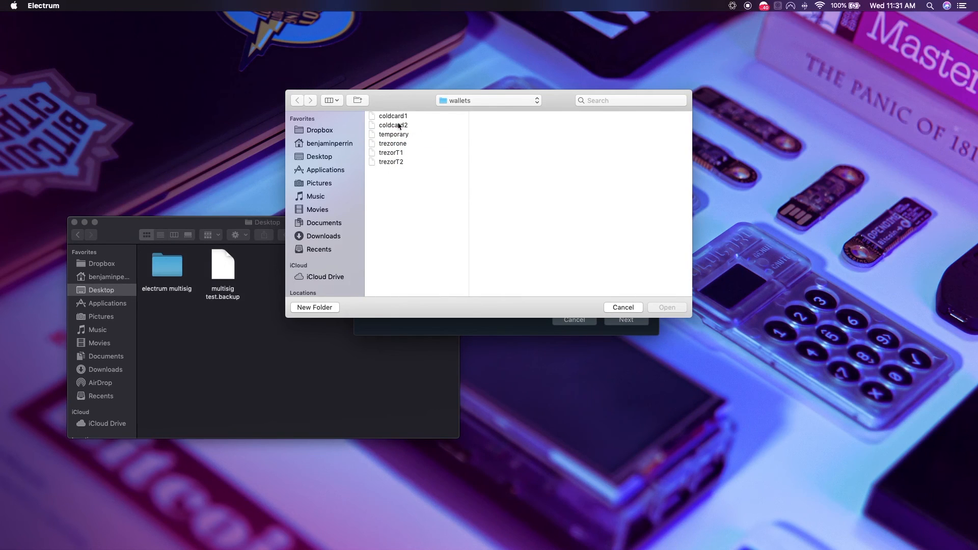
# - Open the multisig test.backup wallet from the Desktop folder and decline to retry connecting the hardware devices
pyautogui.click(316, 158)
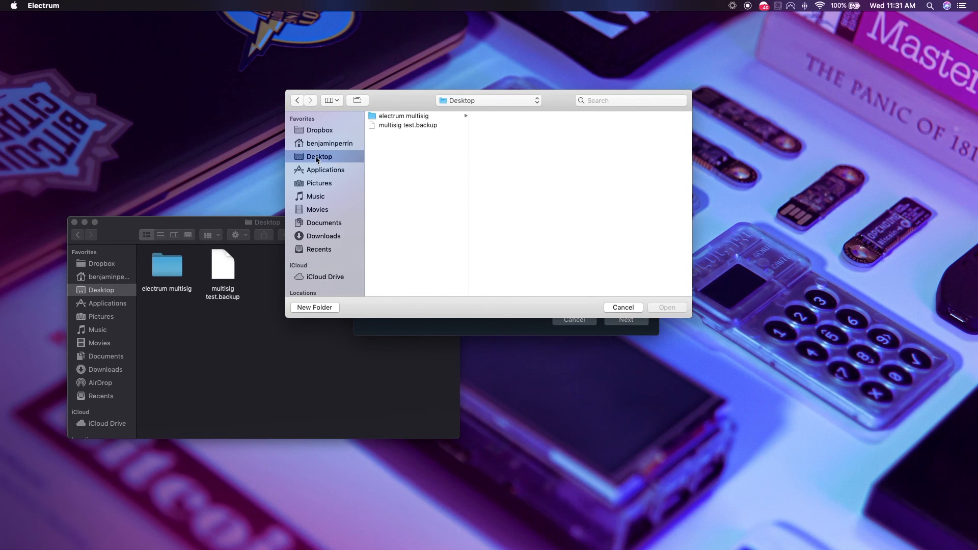
pyautogui.click(409, 127)
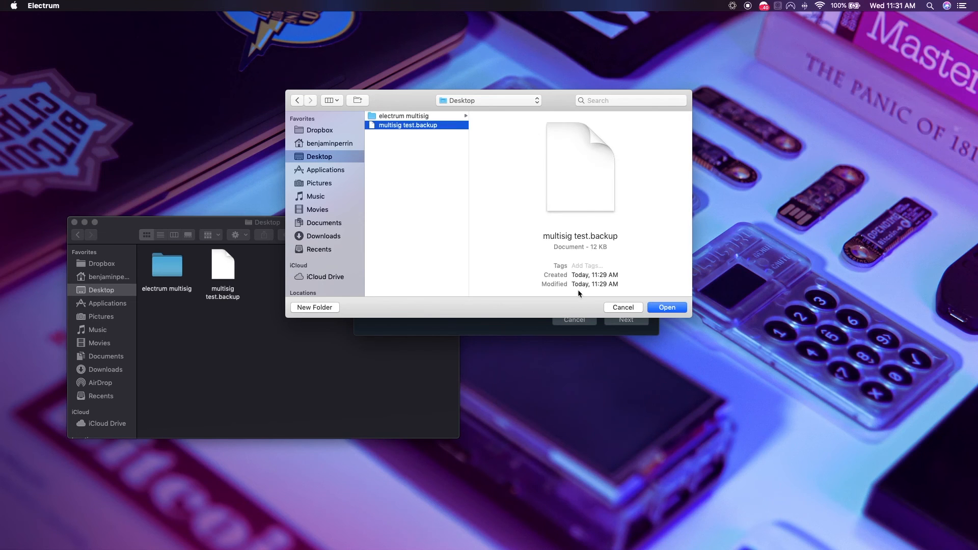
pyautogui.click(665, 308)
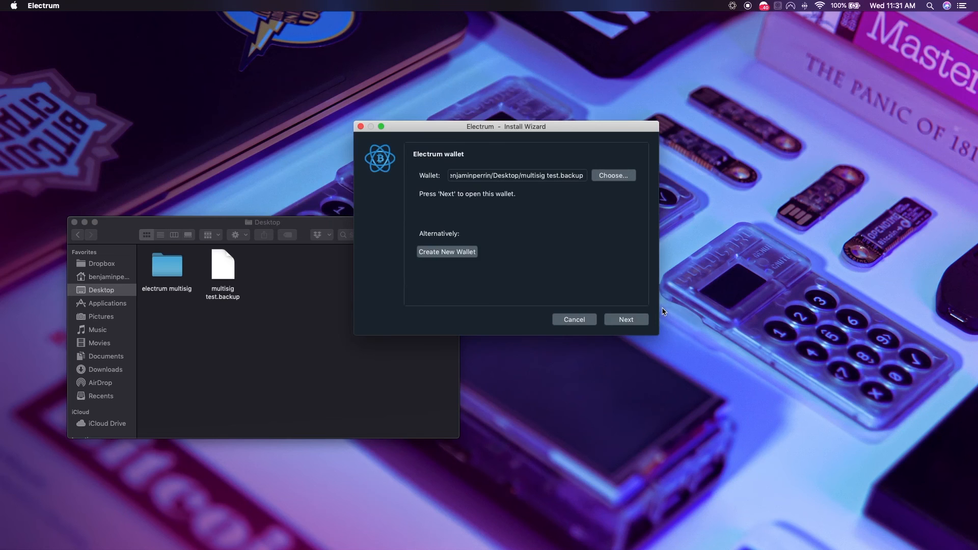
pyautogui.click(627, 319)
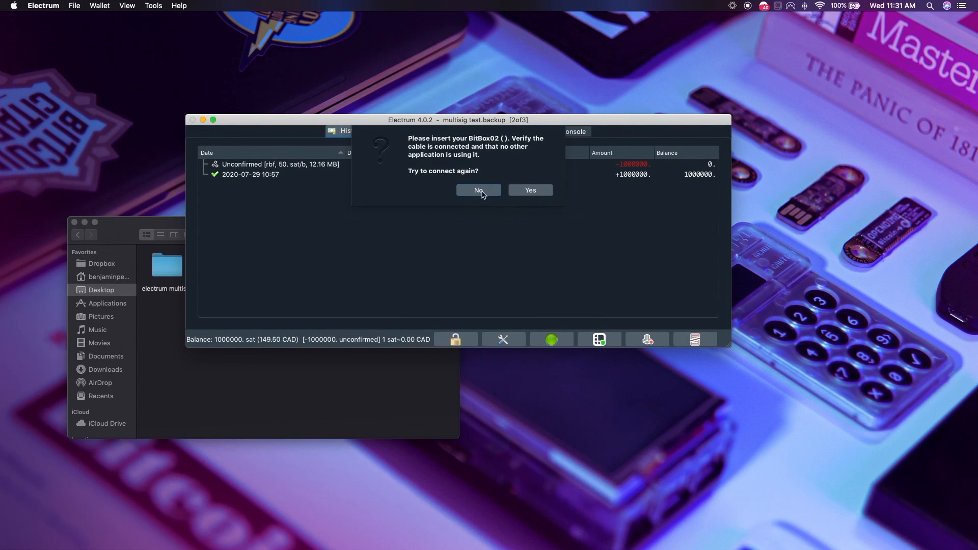
pyautogui.click(477, 192)
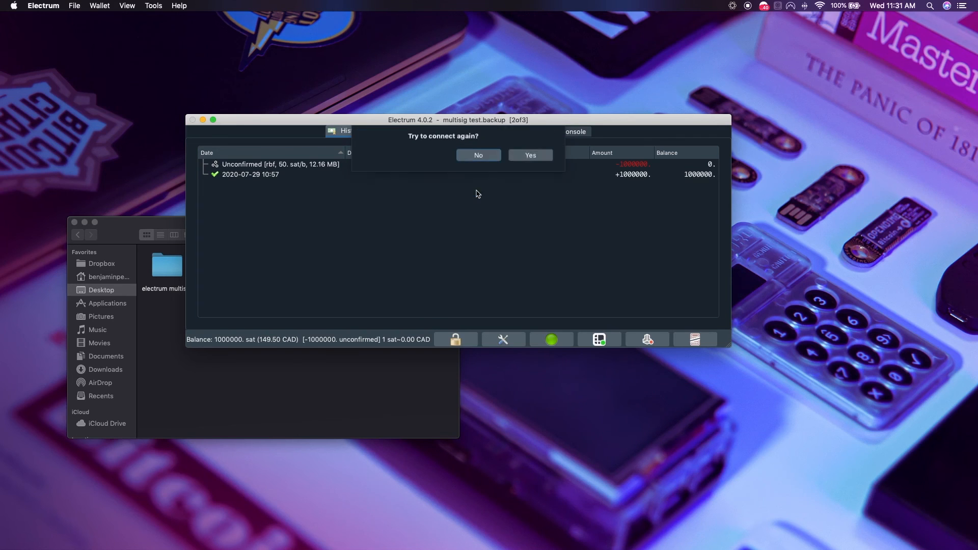
pyautogui.click(477, 192)
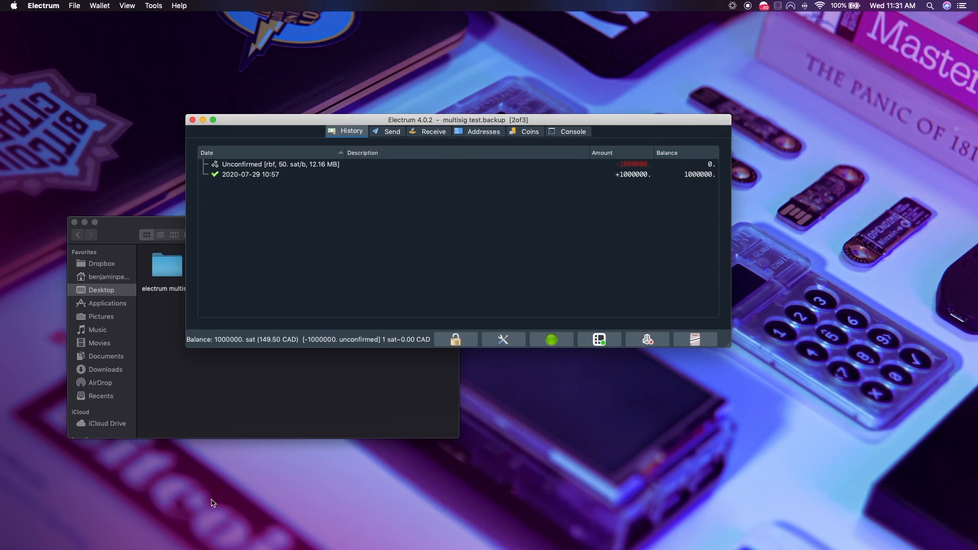
# - Check the unconfirmed and the confirmed transaction in the restored wallet's history
pyautogui.click(302, 165)
pyautogui.click(260, 176)
pyautogui.click(250, 165)
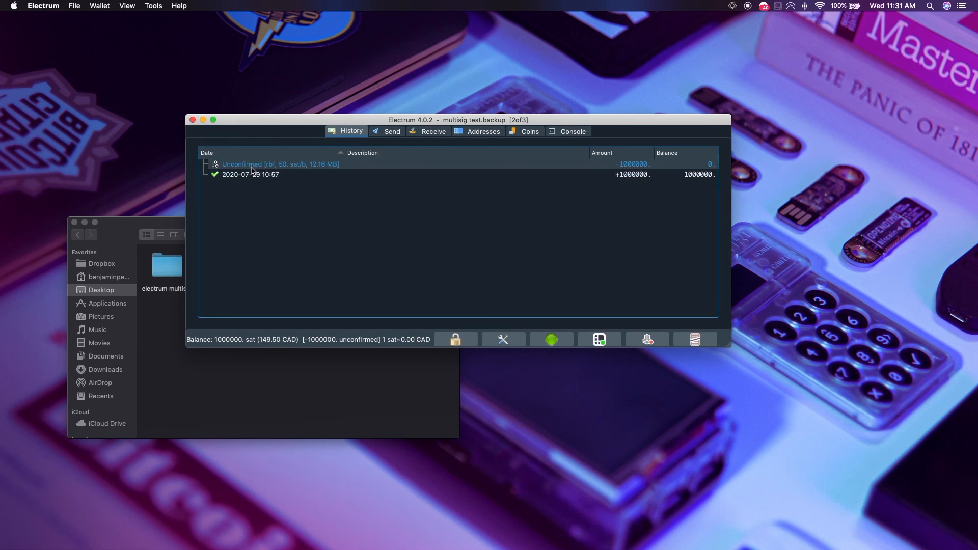